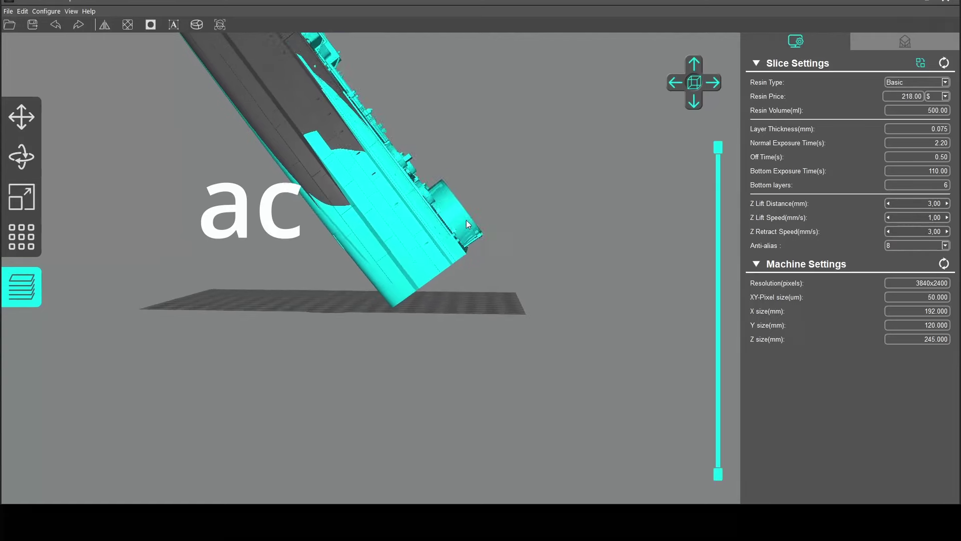
# - Review the Medium support parameters for the contact tip, middle section and raft in the resin slicers
pyautogui.click(904, 44)
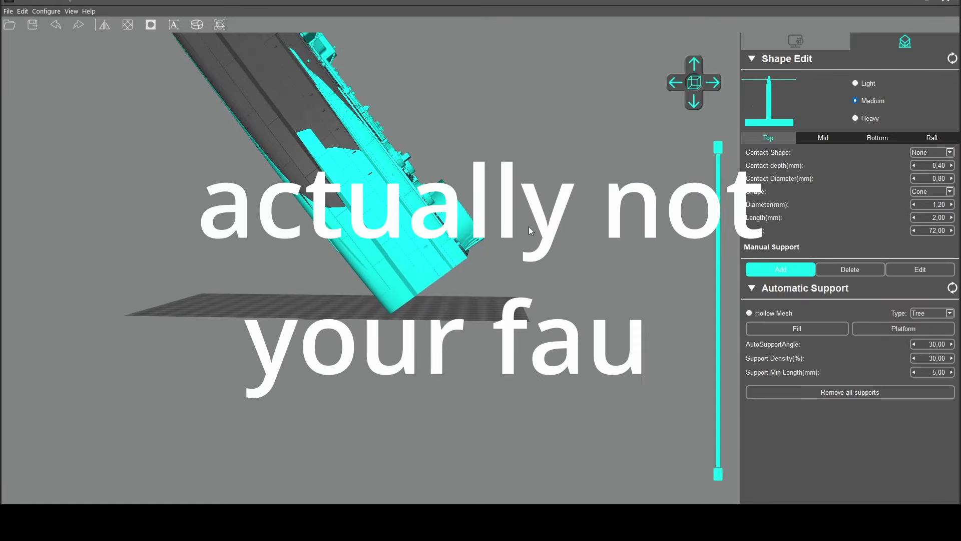
pyautogui.moveTo(530, 173); pyautogui.dragTo(601, 208)
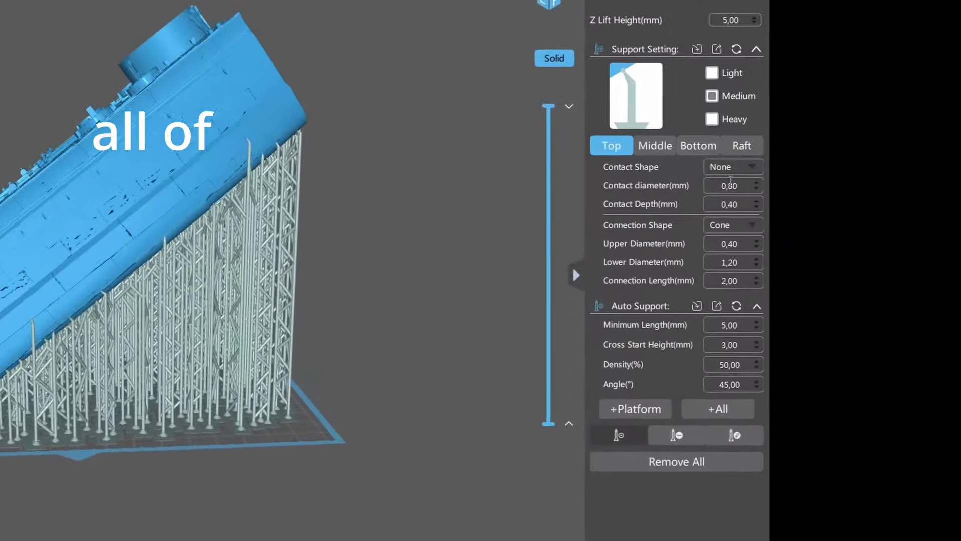
pyautogui.click(862, 195)
pyautogui.click(500, 128)
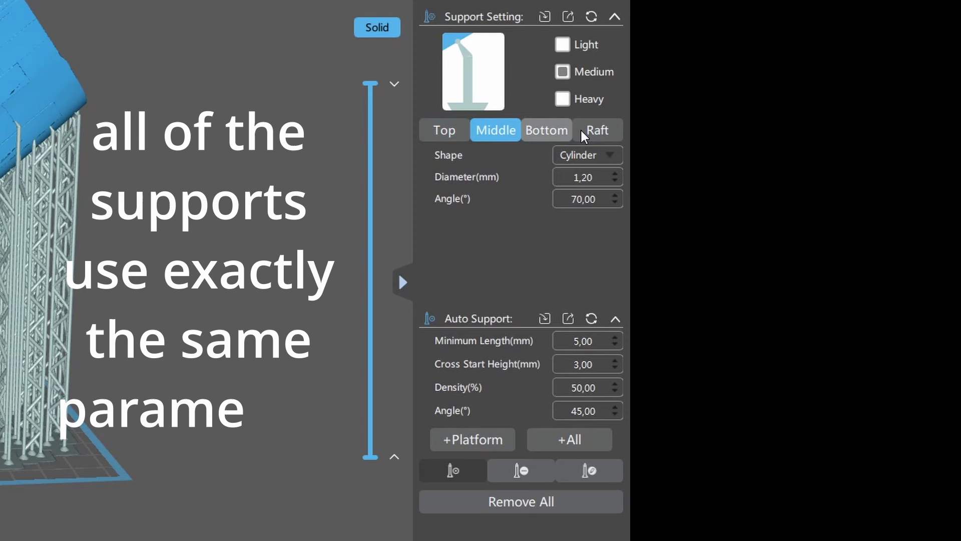
pyautogui.click(567, 135)
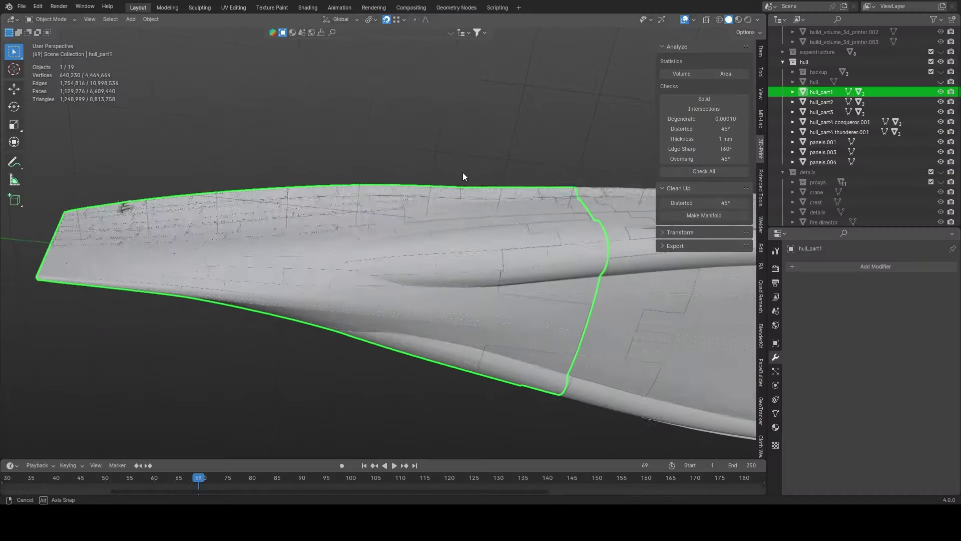
# - Switch to Blender and examine the hull_part1 bow section from its underside and its deck
pyautogui.moveTo(462, 172); pyautogui.dragTo(665, 283, button='middle')
pyautogui.scroll(7, 516, 237)
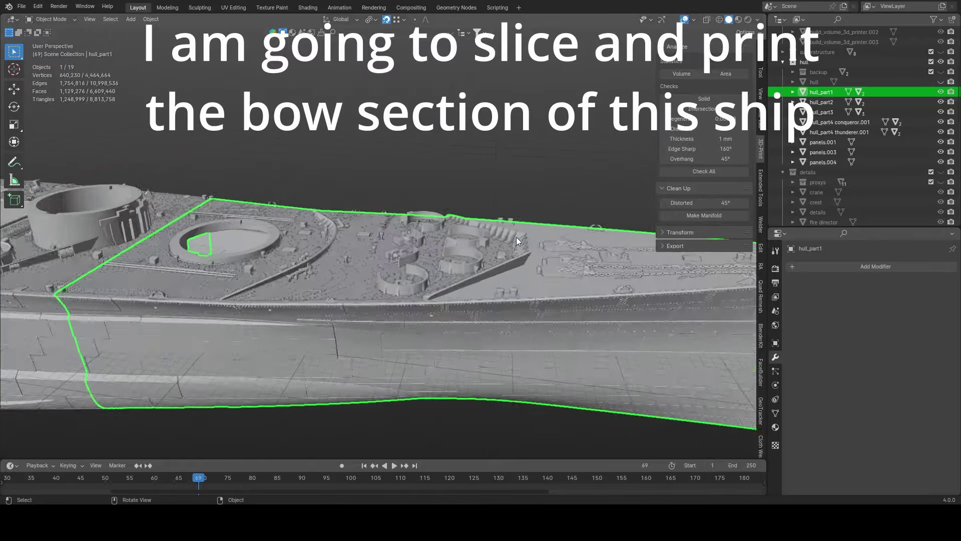
pyautogui.moveTo(516, 237); pyautogui.dragTo(541, 245, button='middle')
pyautogui.scroll(-3, 559, 245)
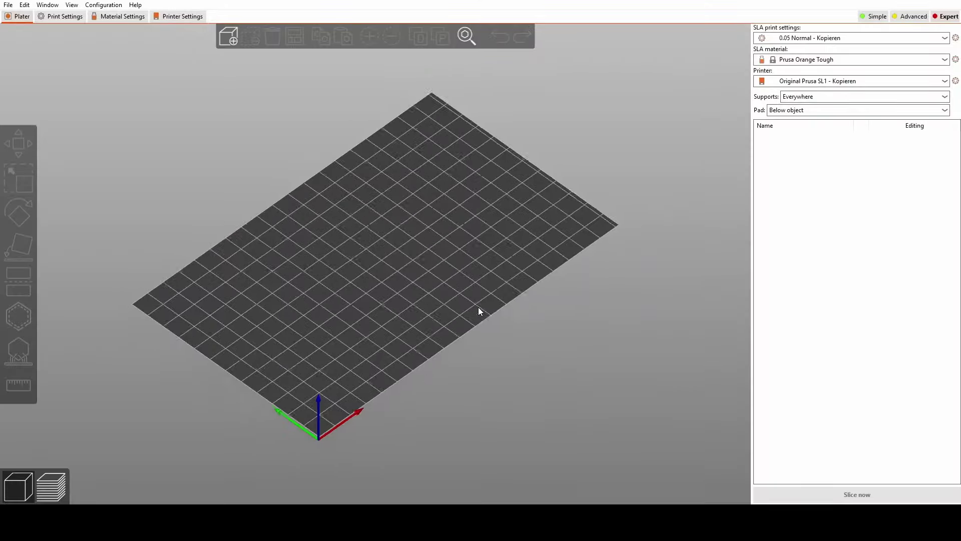
# - Switch to PrusaSlicer and import Thunderer_Conqueror_bow.stl from the Thunderer folder on the Desktop
pyautogui.moveTo(479, 310); pyautogui.dragTo(400, 281)
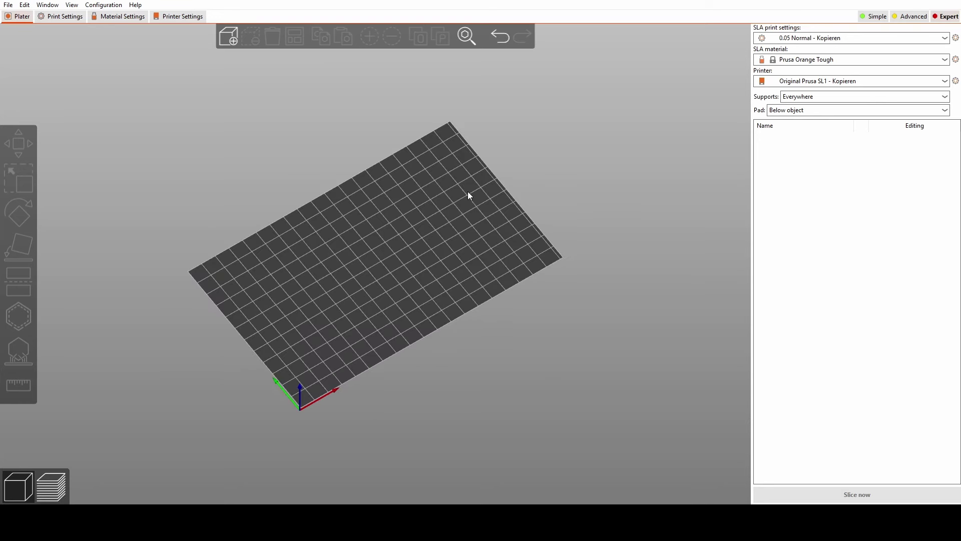
pyautogui.click(8, 5)
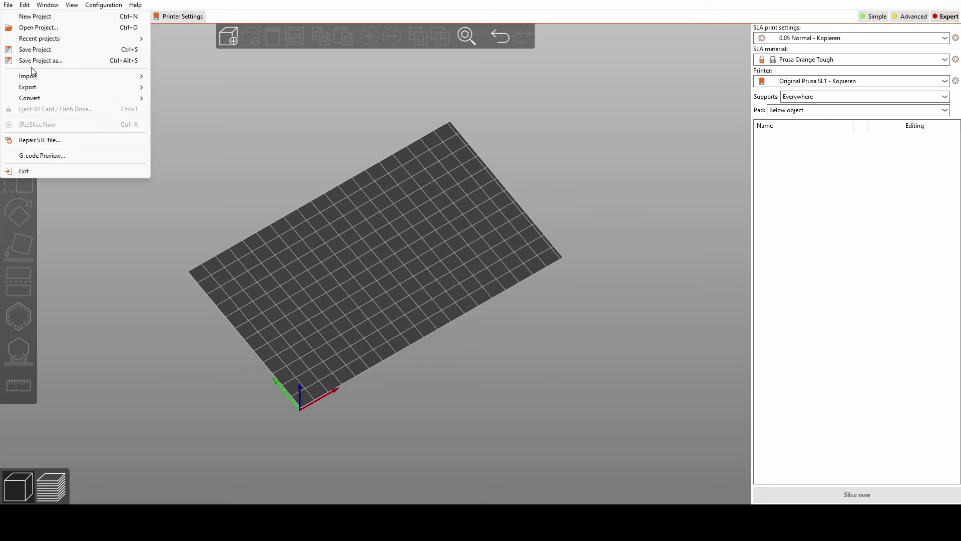
pyautogui.moveTo(40, 76)
pyautogui.click(201, 75)
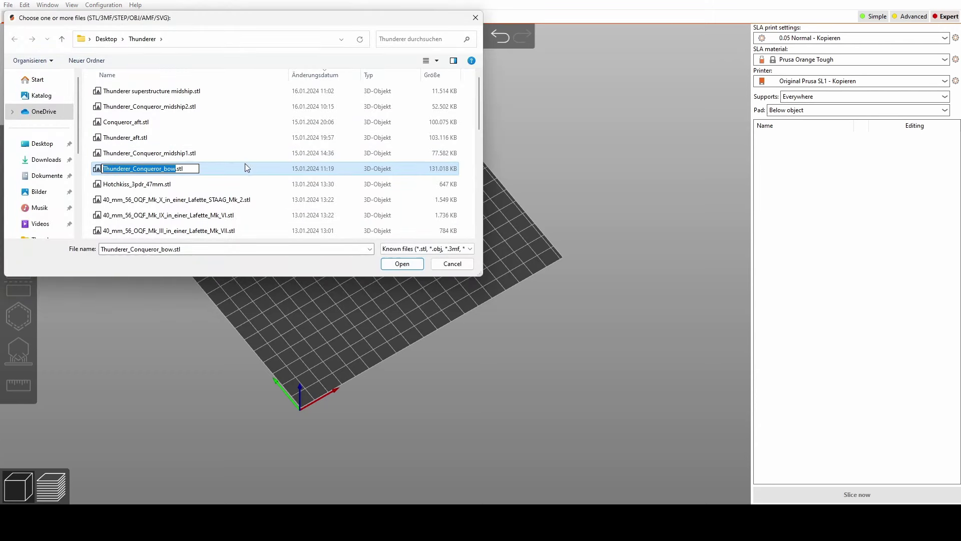
pyautogui.click(402, 264)
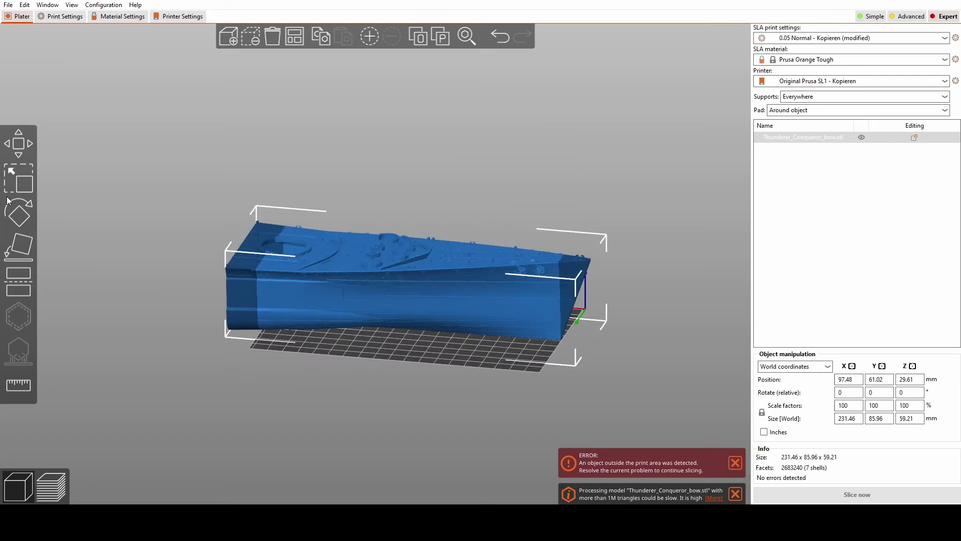
# - Rotate the bow model into a steep tilt so its narrow end points at the build plate and it fits the print volume
pyautogui.click(19, 214)
pyautogui.moveTo(415, 103); pyautogui.dragTo(540, 196)
pyautogui.scroll(5, 701, 321)
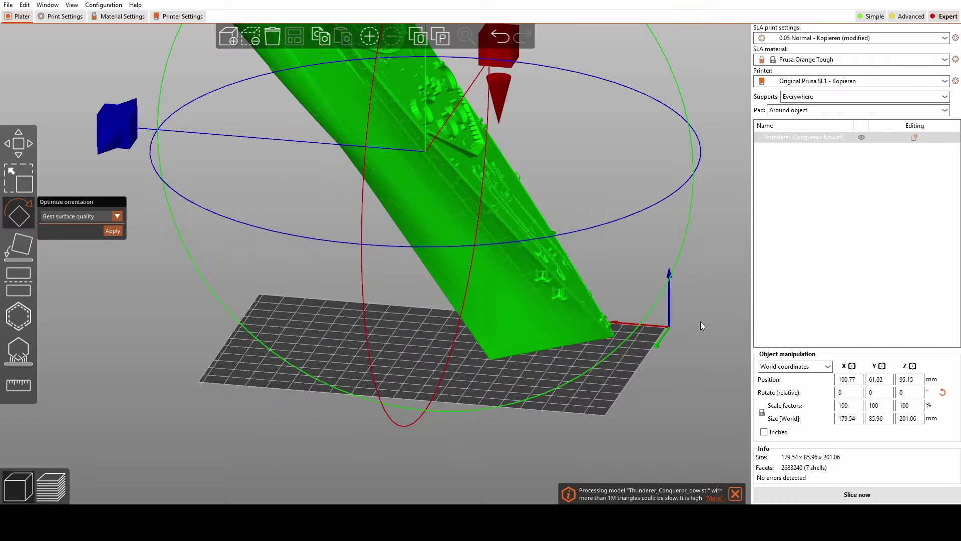
pyautogui.moveTo(685, 322); pyautogui.dragTo(461, 197)
pyautogui.scroll(4, 411, 147)
pyautogui.moveTo(411, 147); pyautogui.dragTo(403, 351, button='right')
pyautogui.scroll(4, 404, 350)
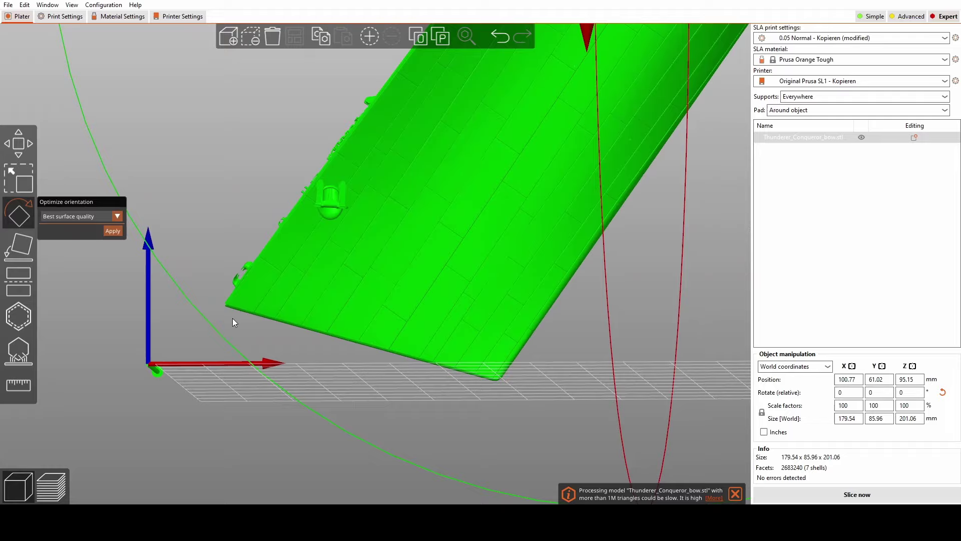
pyautogui.moveTo(539, 318); pyautogui.dragTo(626, 180)
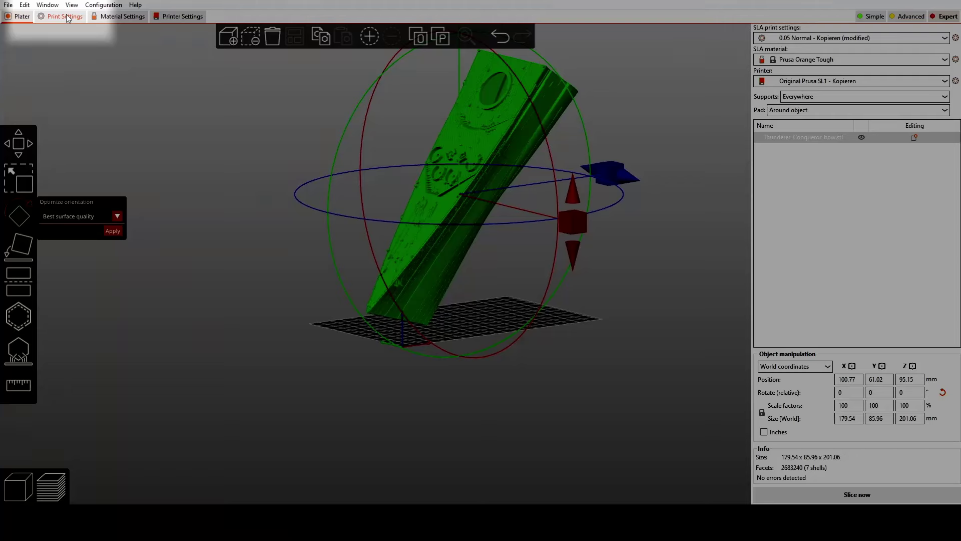
# - Check the print settings and set the pad type to Below object
pyautogui.click(66, 14)
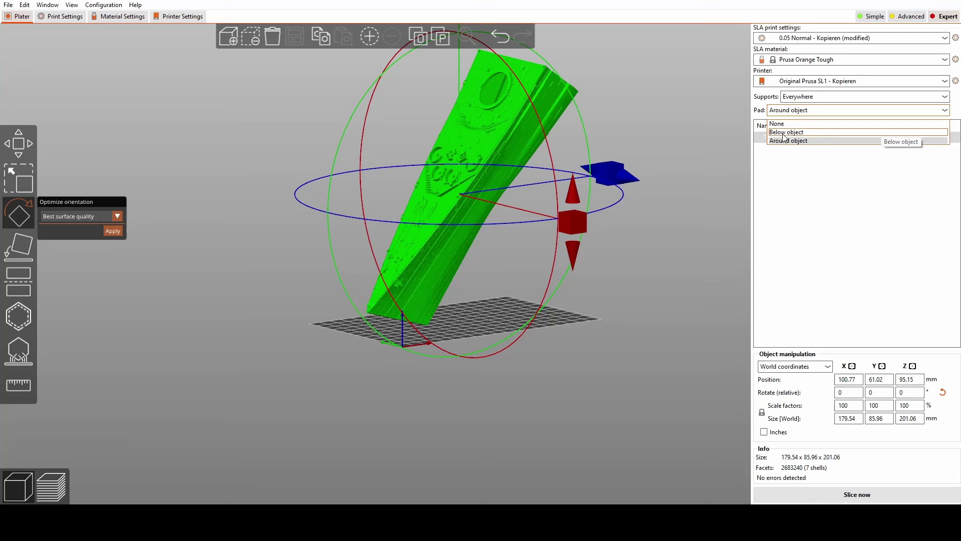
pyautogui.click(632, 330)
pyautogui.scroll(5, 346, 348)
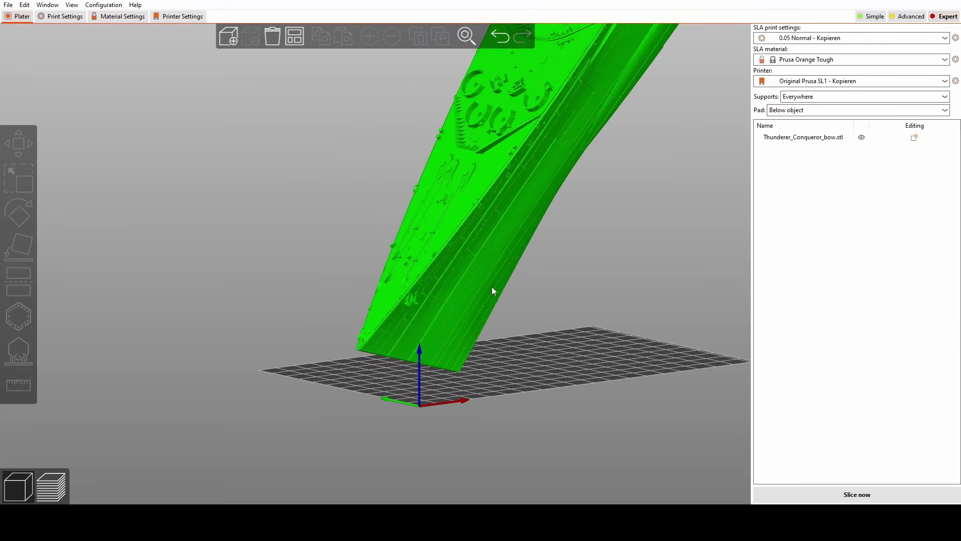
# - Start manual SLA support point editing for the bow model and place a 0.6 mm point at its lowest corner
pyautogui.click(492, 287)
pyautogui.scroll(4, 635, 296)
pyautogui.moveTo(688, 269); pyautogui.dragTo(600, 238, button='middle')
pyautogui.moveTo(600, 238); pyautogui.dragTo(618, 202)
pyautogui.moveTo(494, 305); pyautogui.dragTo(581, 55, button='middle')
pyautogui.scroll(2, 581, 55)
pyautogui.click(19, 353)
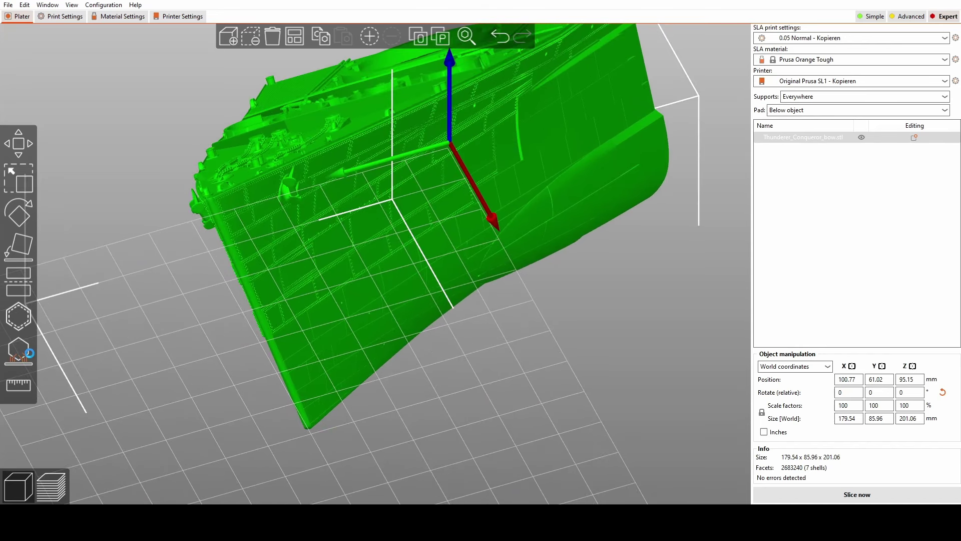
pyautogui.click(69, 396)
pyautogui.moveTo(305, 428); pyautogui.dragTo(418, 309, button='middle')
pyautogui.scroll(12, 418, 309)
pyautogui.click(550, 445)
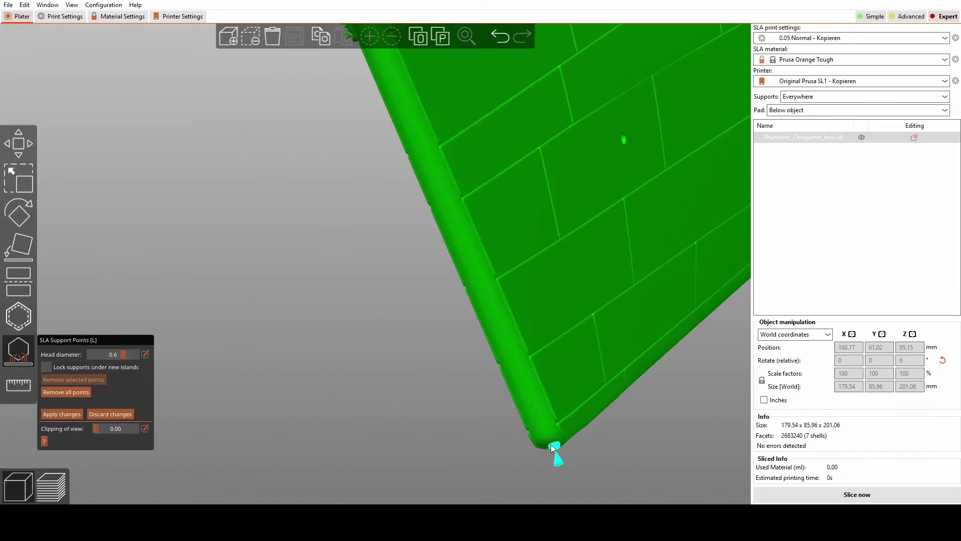
# - Add 0.6 mm support points along the bow's lower edge and across the adjacent hull plating
pyautogui.moveTo(426, 158); pyautogui.dragTo(551, 197)
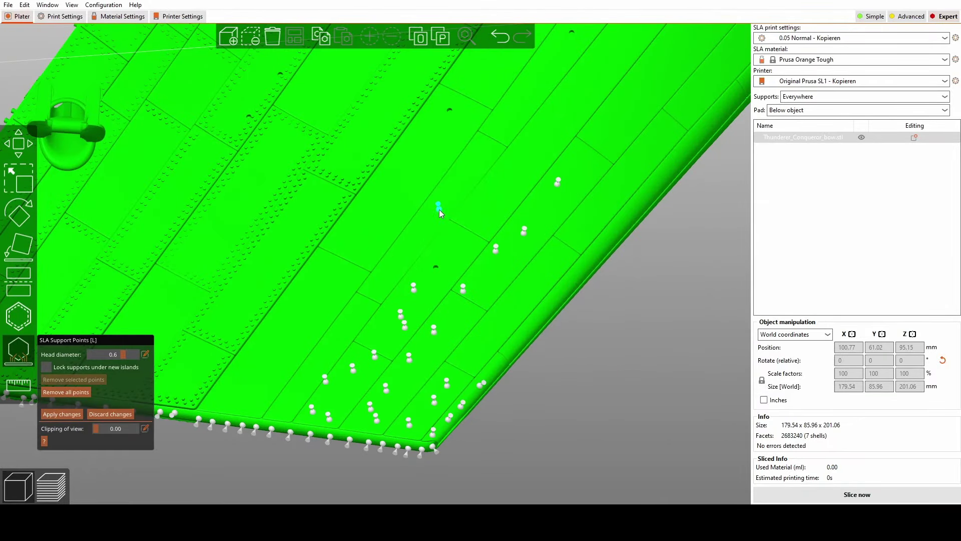
pyautogui.click(244, 353)
pyautogui.click(301, 302)
# - Place support points on the opposite side and along the rest of the hull's underside, and apply the changes
pyautogui.scroll(-4, 616, 378)
pyautogui.moveTo(616, 378); pyautogui.dragTo(501, 366)
pyautogui.scroll(6, 386, 251)
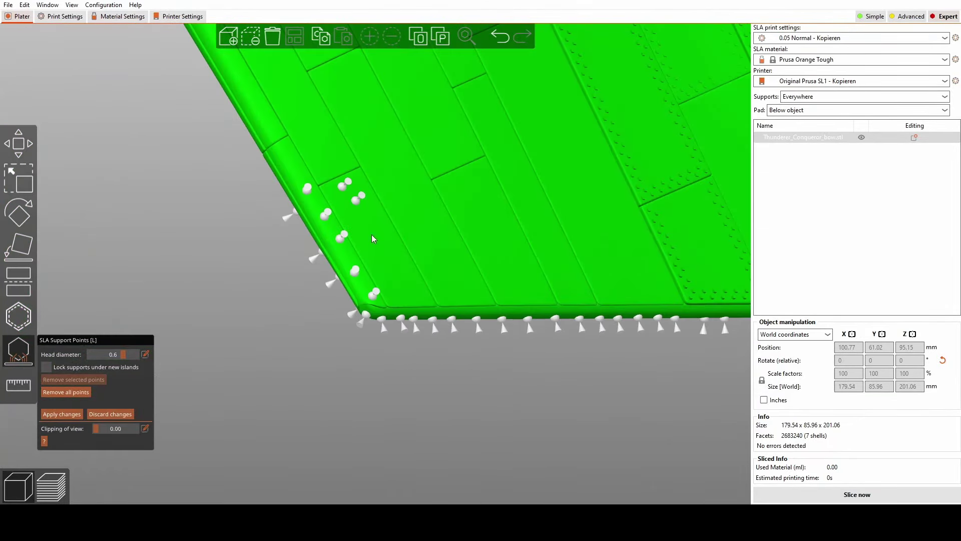
pyautogui.moveTo(608, 218); pyautogui.dragTo(548, 210)
pyautogui.moveTo(363, 145); pyautogui.dragTo(391, 211)
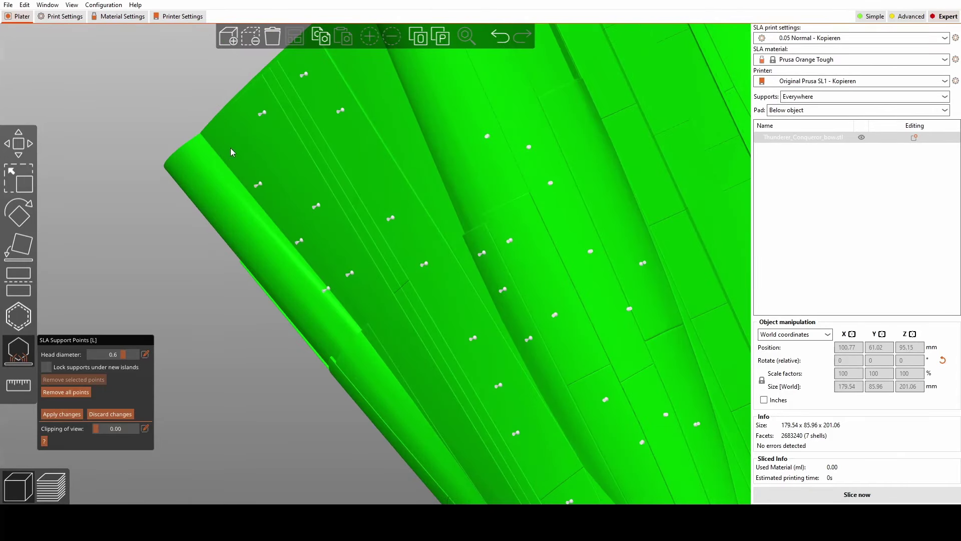
pyautogui.moveTo(231, 152); pyautogui.dragTo(563, 127)
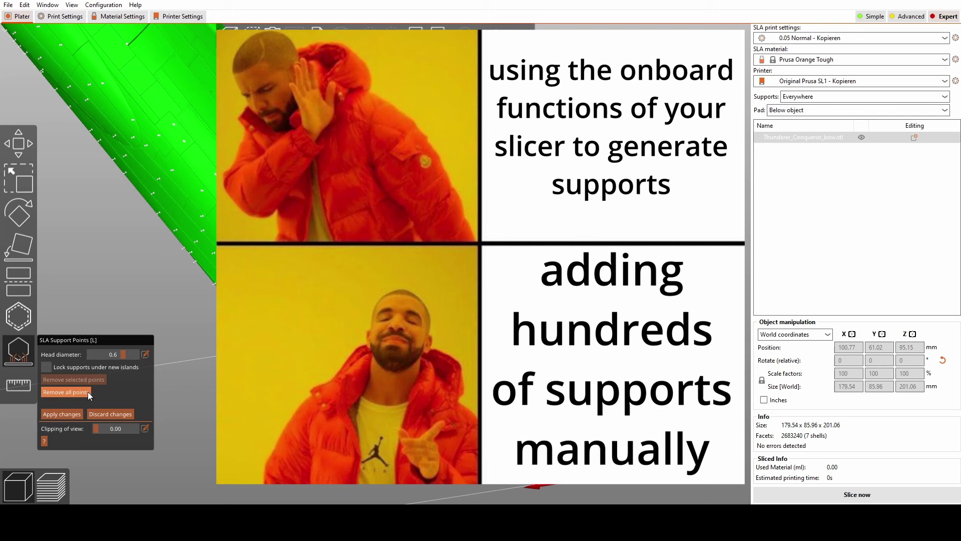
pyautogui.click(66, 414)
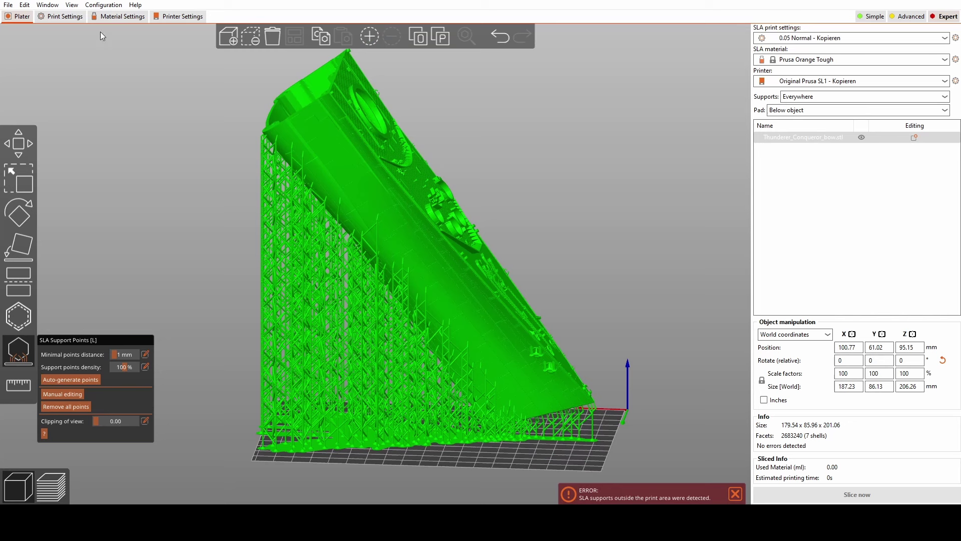
# - Export the plate as STL including supports to the Desktop under the name Thunderer_Conqueror_bow.stl
pyautogui.click(7, 5)
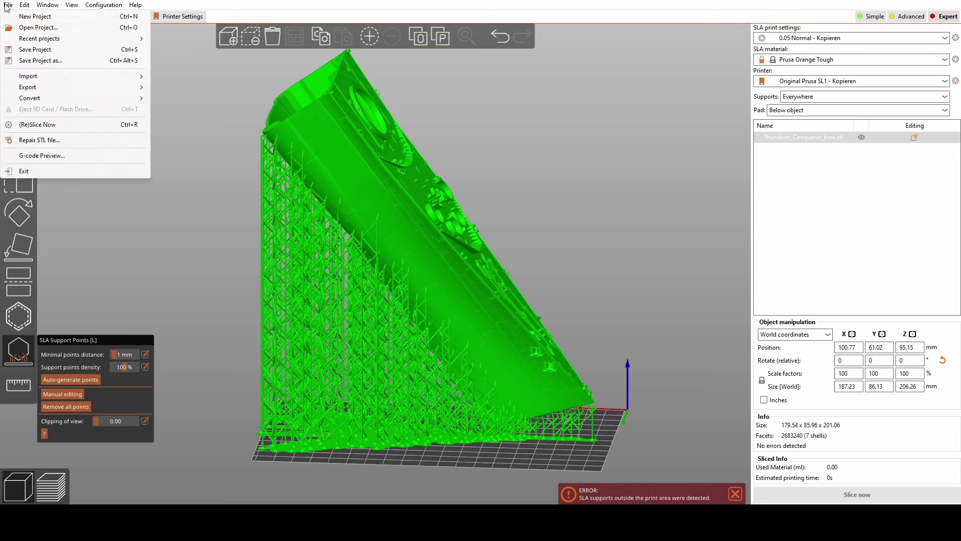
pyautogui.press('Right')
pyautogui.press('Left')
pyautogui.click(7, 5)
pyautogui.click(7, 5)
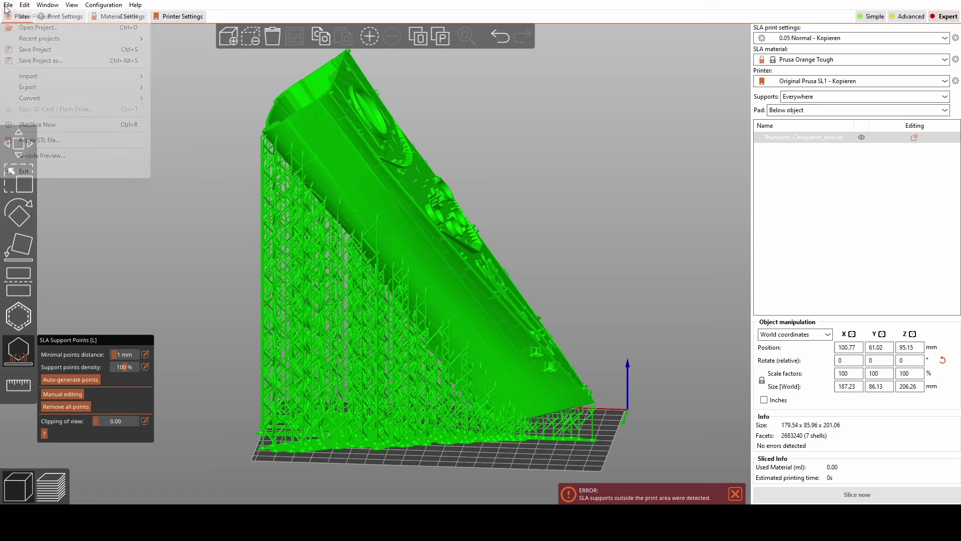
pyautogui.moveTo(36, 89)
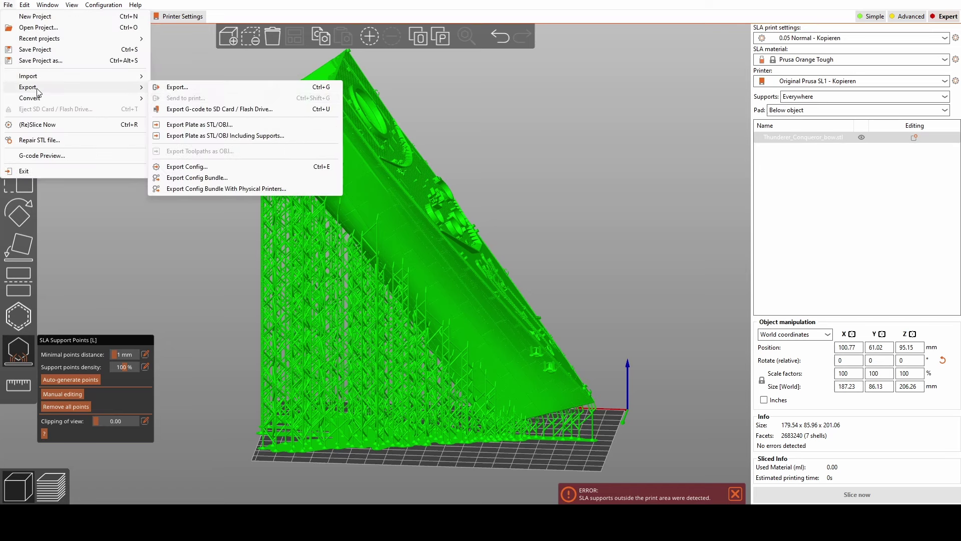
pyautogui.click(236, 137)
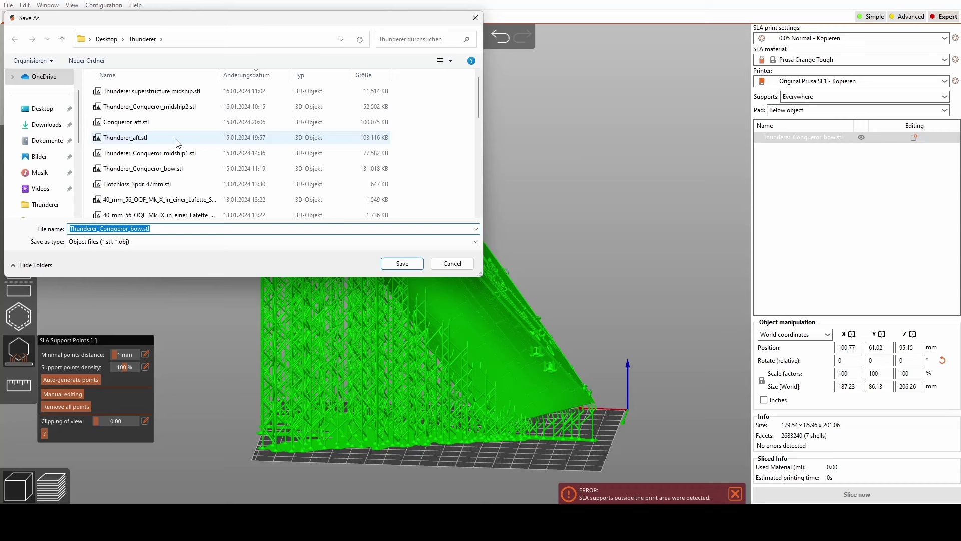
pyautogui.click(53, 109)
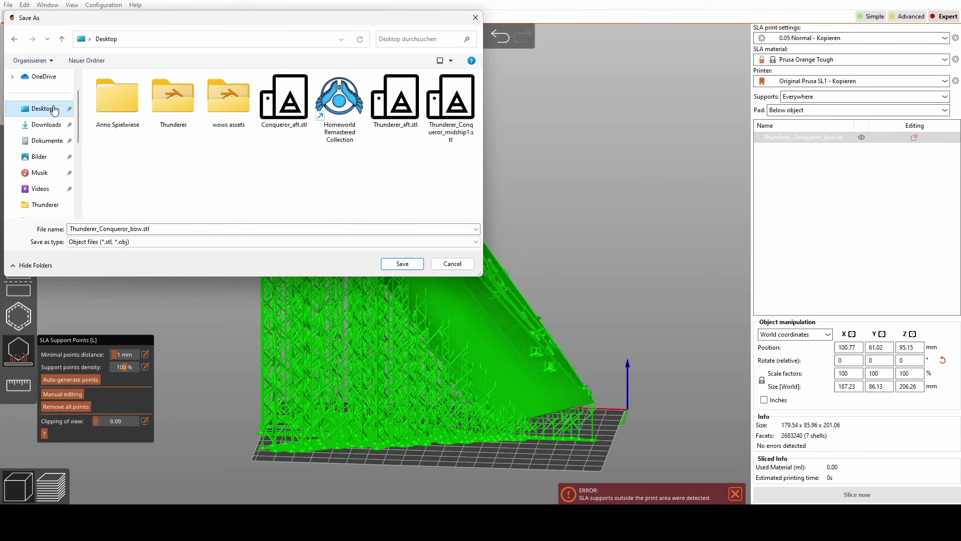
pyautogui.click(403, 264)
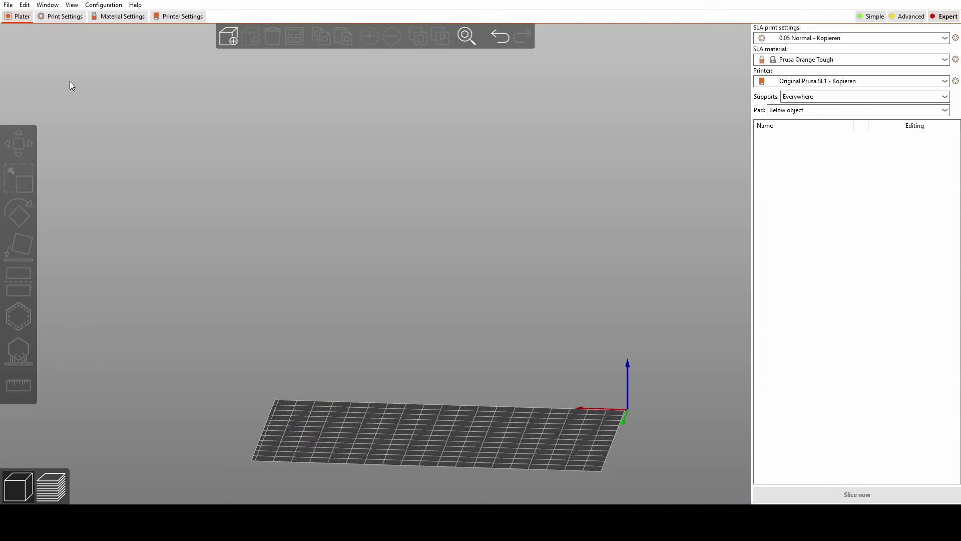
# - Import the supported Thunderer_Conqueror_bow.stl from the Desktop onto the empty plate
pyautogui.click(8, 4)
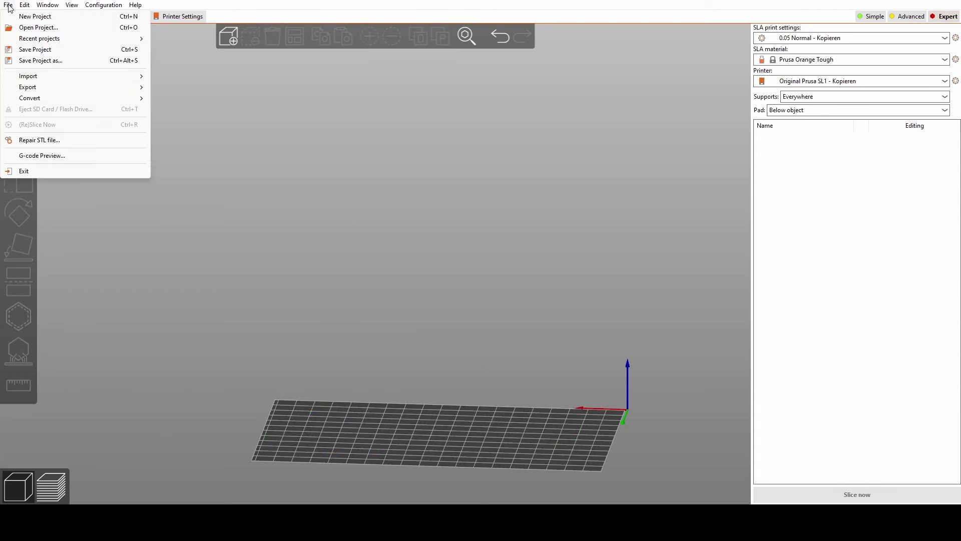
pyautogui.moveTo(47, 76)
pyautogui.click(216, 76)
pyautogui.click(42, 108)
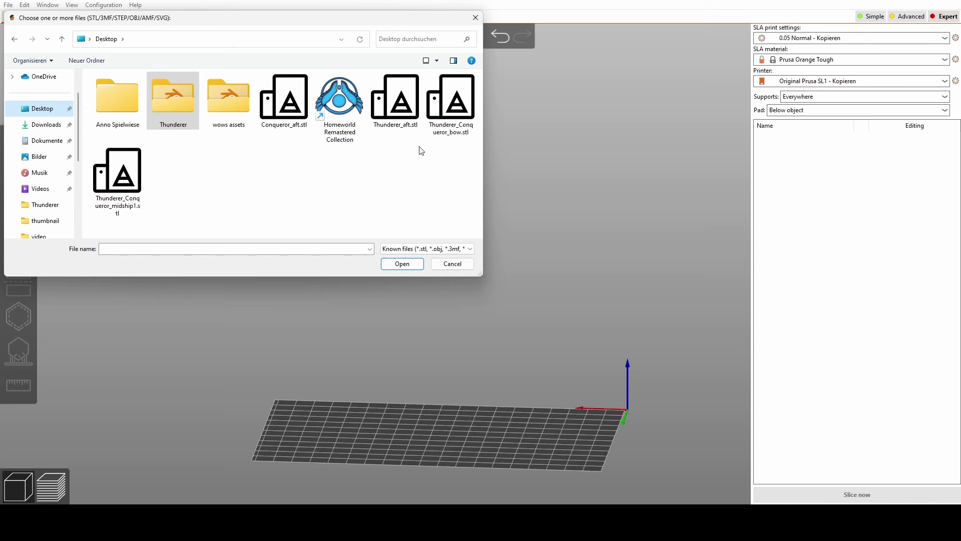
pyautogui.click(450, 105)
pyautogui.click(405, 264)
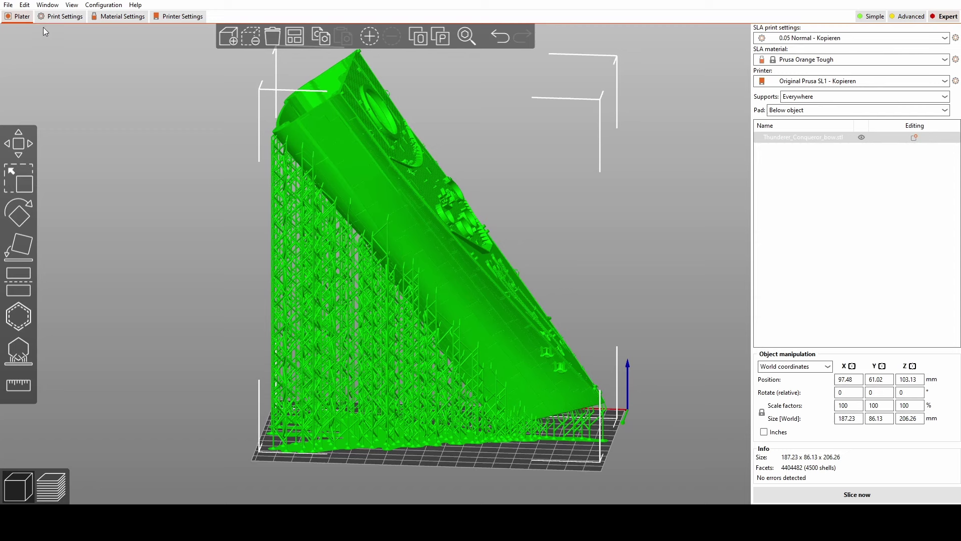
# - Set the support head's pinhead front diameter and head penetration to 0.4 mm each in the print settings
pyautogui.click(58, 17)
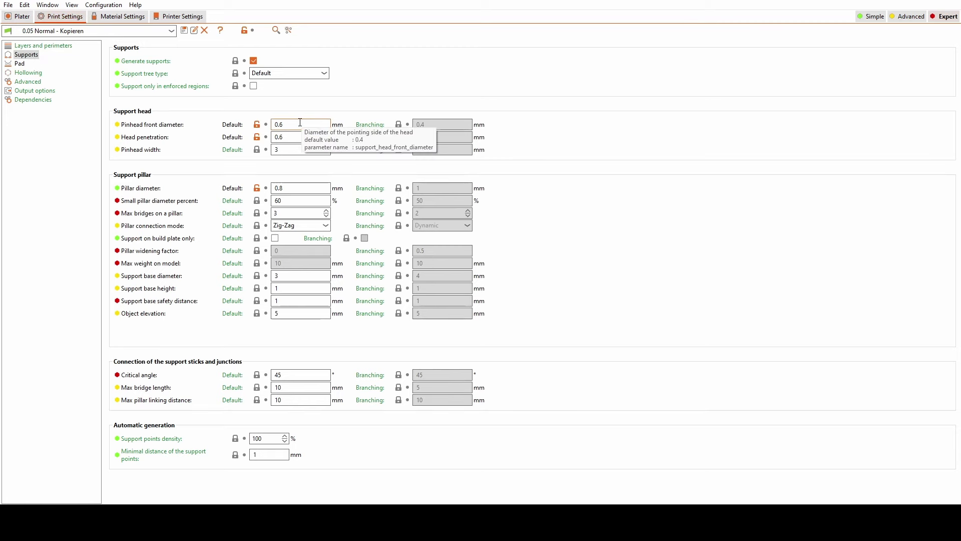
pyautogui.write('0.4')
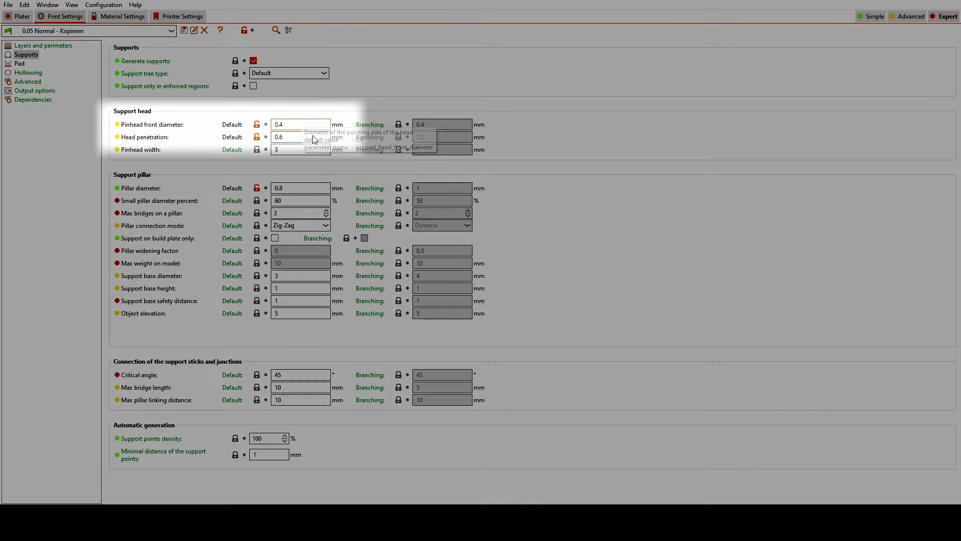
pyautogui.click(294, 137)
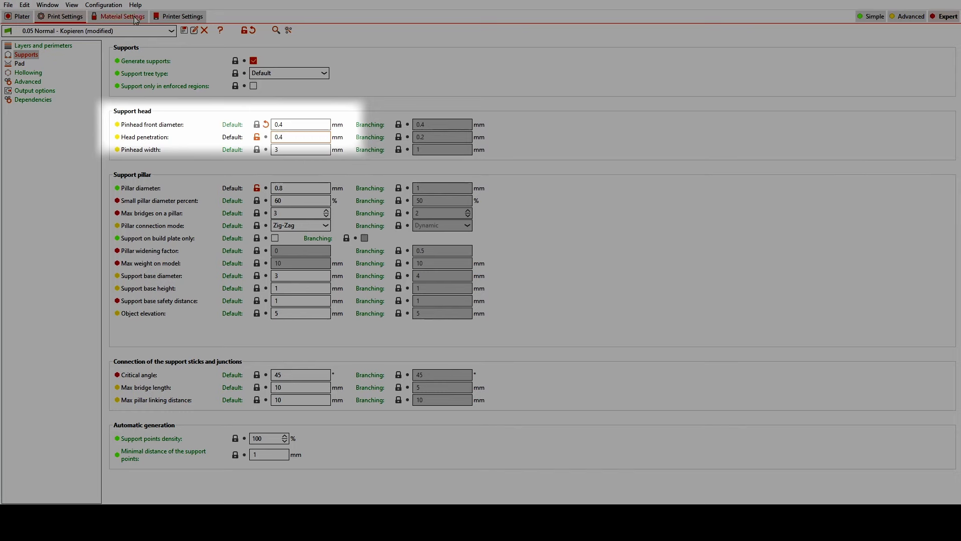
# - Return to the plate view and set the pad to be generated around the object
pyautogui.click(18, 17)
pyautogui.click(945, 110)
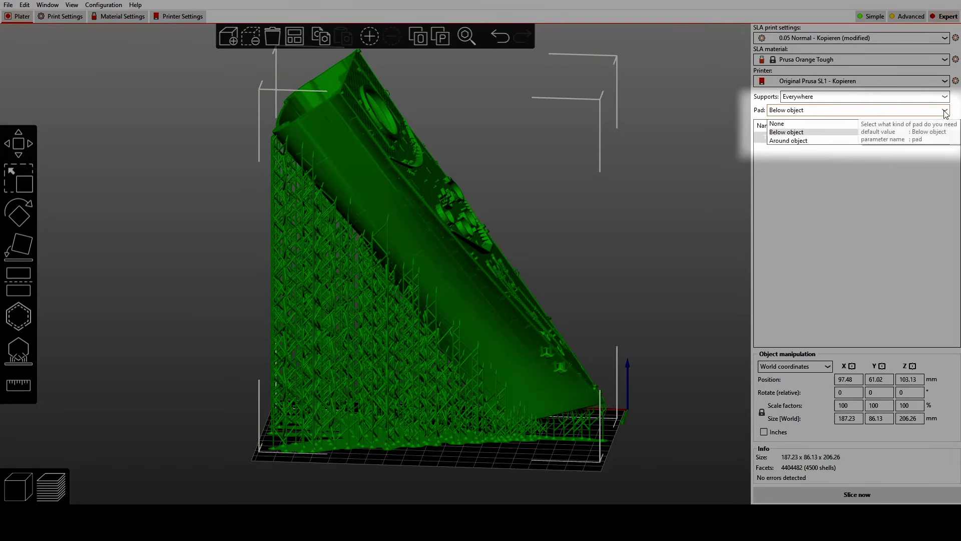
pyautogui.click(785, 140)
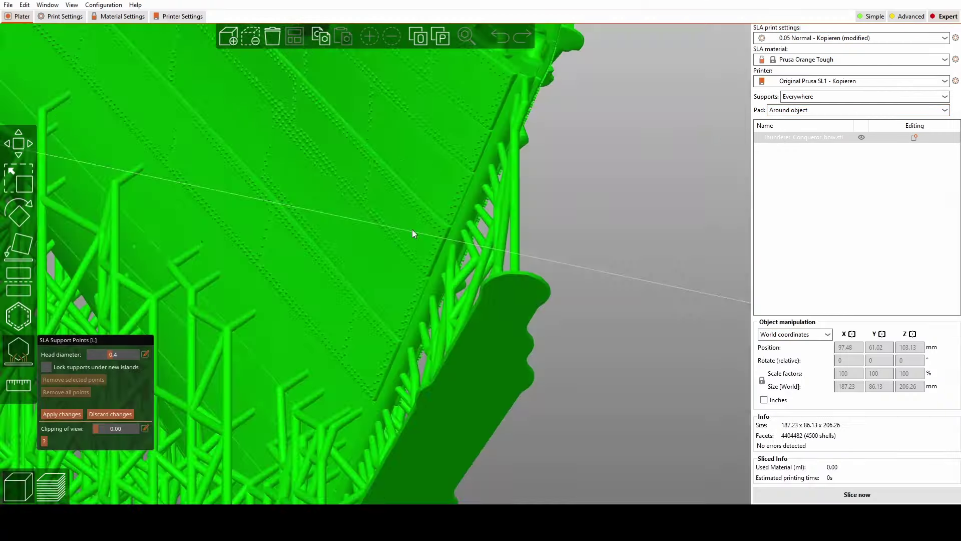
# - Place 0.4 mm support points where the plating seams meet the keel strip along one side of the bow
pyautogui.scroll(3, 558, 226)
pyautogui.click(516, 269)
pyautogui.moveTo(617, 57); pyautogui.dragTo(527, 243, button='right')
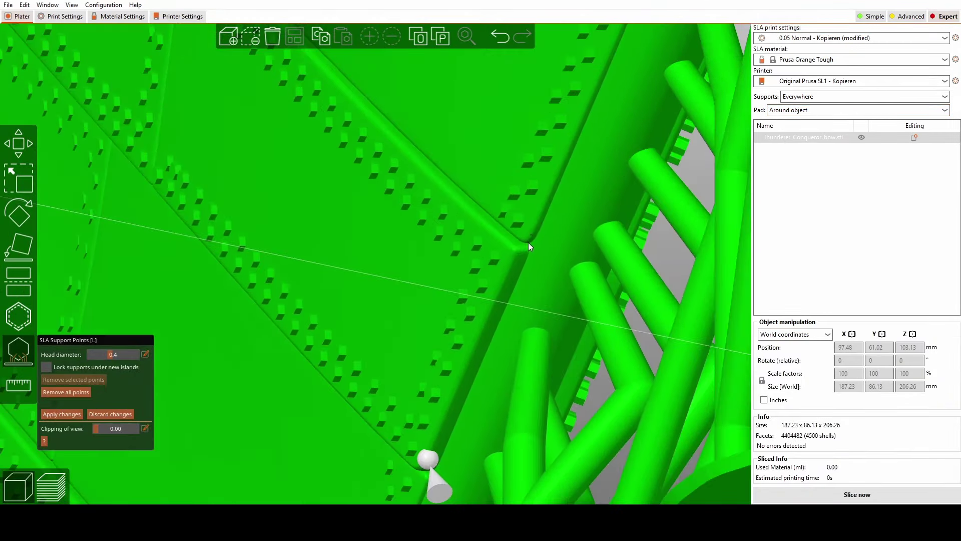
pyautogui.click(528, 243)
pyautogui.scroll(-4, 527, 243)
pyautogui.moveTo(572, 186); pyautogui.dragTo(626, 75, button='right')
pyautogui.click(529, 131)
pyautogui.scroll(-7, 529, 131)
pyautogui.scroll(5, 626, 75)
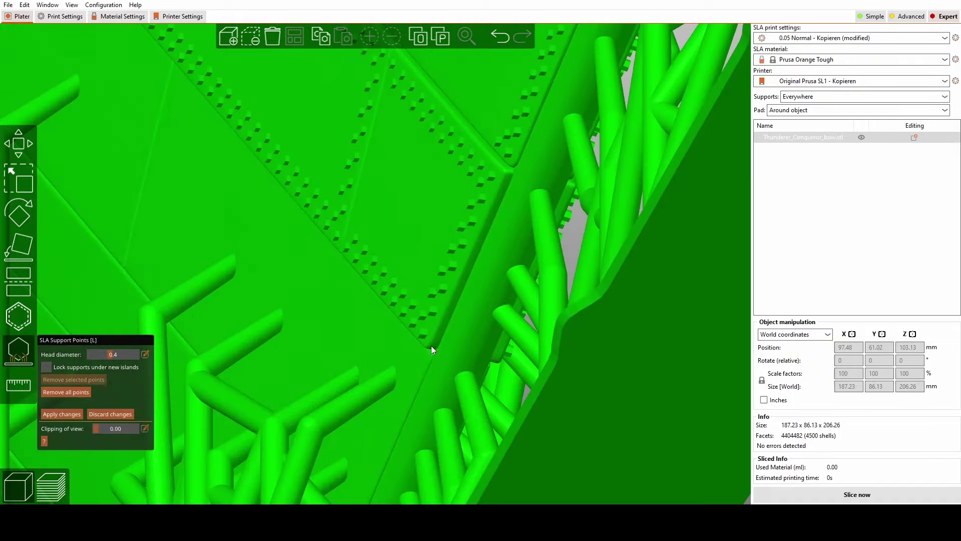
pyautogui.click(431, 347)
# - Place support points at the matching seam corners along the opposite side of the keel strip
pyautogui.scroll(-10, 431, 347)
pyautogui.moveTo(431, 346); pyautogui.dragTo(320, 350)
pyautogui.moveTo(321, 351); pyautogui.dragTo(579, 334, button='right')
pyautogui.scroll(10, 579, 334)
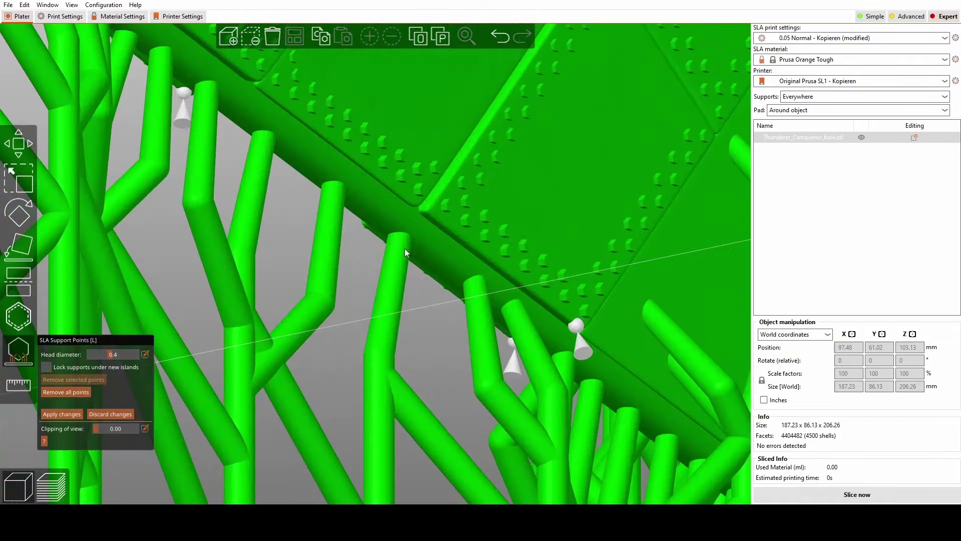
pyautogui.scroll(-3, 404, 248)
pyautogui.moveTo(405, 248); pyautogui.dragTo(471, 343, button='right')
pyautogui.moveTo(372, 224); pyautogui.dragTo(310, 278)
pyautogui.click(324, 266)
# - Place support points along the lower edge of the single anchor's lower fluke on the hull side
pyautogui.scroll(-3, 324, 266)
pyautogui.moveTo(323, 266); pyautogui.dragTo(410, 363, button='right')
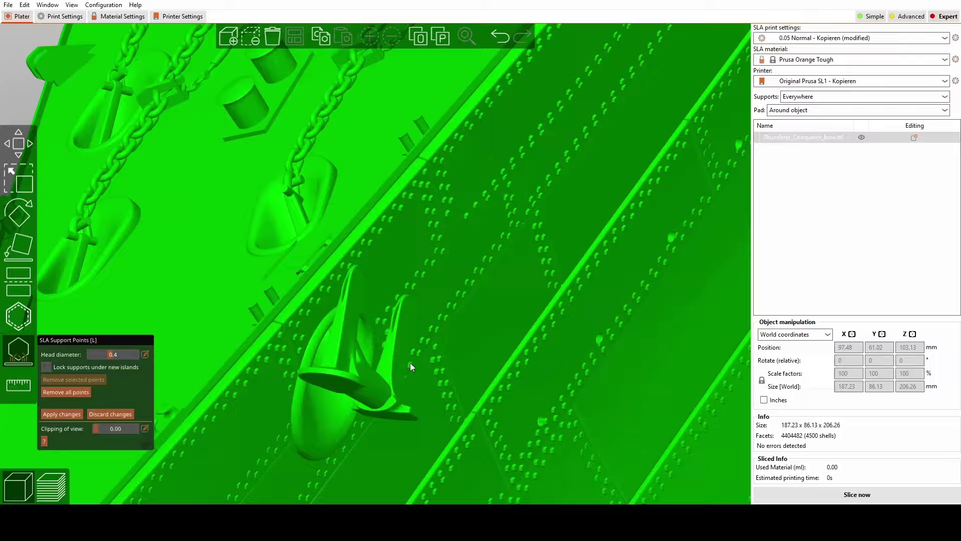
pyautogui.scroll(-6, 410, 362)
pyautogui.moveTo(410, 363); pyautogui.dragTo(389, 209)
pyautogui.moveTo(390, 210); pyautogui.dragTo(469, 330, button='right')
pyautogui.scroll(15, 469, 329)
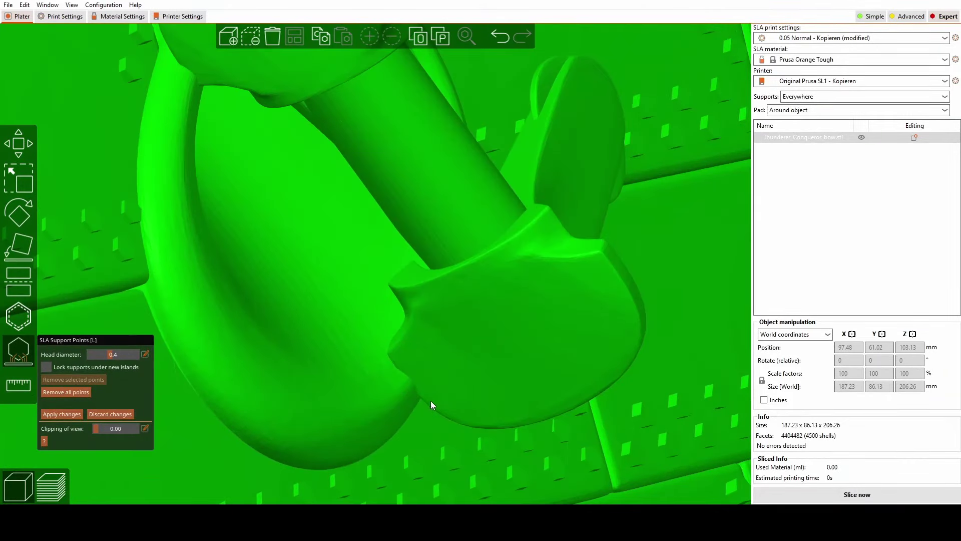
pyautogui.click(430, 399)
pyautogui.click(489, 421)
pyautogui.click(554, 408)
pyautogui.click(612, 379)
# - Place support points around the edge of the same anchor's upper fluke
pyautogui.moveTo(636, 339); pyautogui.dragTo(481, 215)
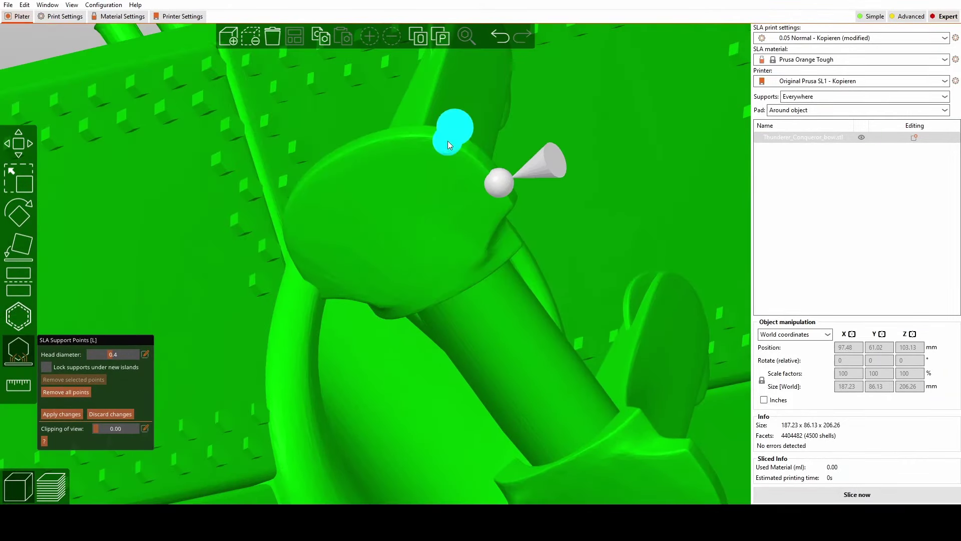
pyautogui.click(304, 192)
pyautogui.click(300, 259)
# - Place four support points around the lower fluke of the foremost anchor on the hull side with two anchors
pyautogui.scroll(-15, 301, 260)
pyautogui.moveTo(300, 260); pyautogui.dragTo(320, 155)
pyautogui.moveTo(460, 391); pyautogui.dragTo(380, 253, button='right')
pyautogui.scroll(15, 576, 287)
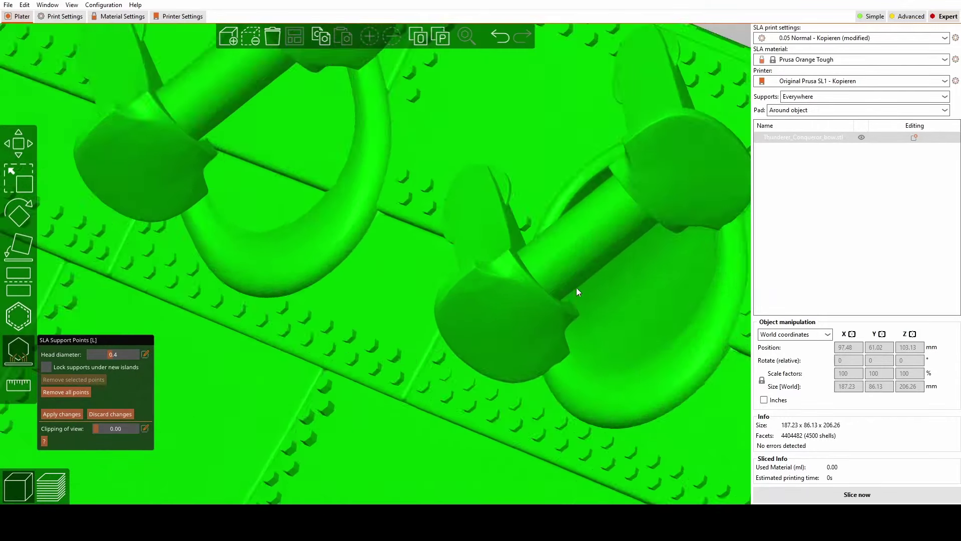
pyautogui.click(520, 279)
pyautogui.click(479, 319)
pyautogui.click(492, 389)
pyautogui.click(538, 430)
# - Place support points along the lower fluke edge of the neighbouring second anchor
pyautogui.scroll(-15, 615, 445)
pyautogui.moveTo(615, 445); pyautogui.dragTo(526, 342, button='right')
pyautogui.scroll(15, 526, 342)
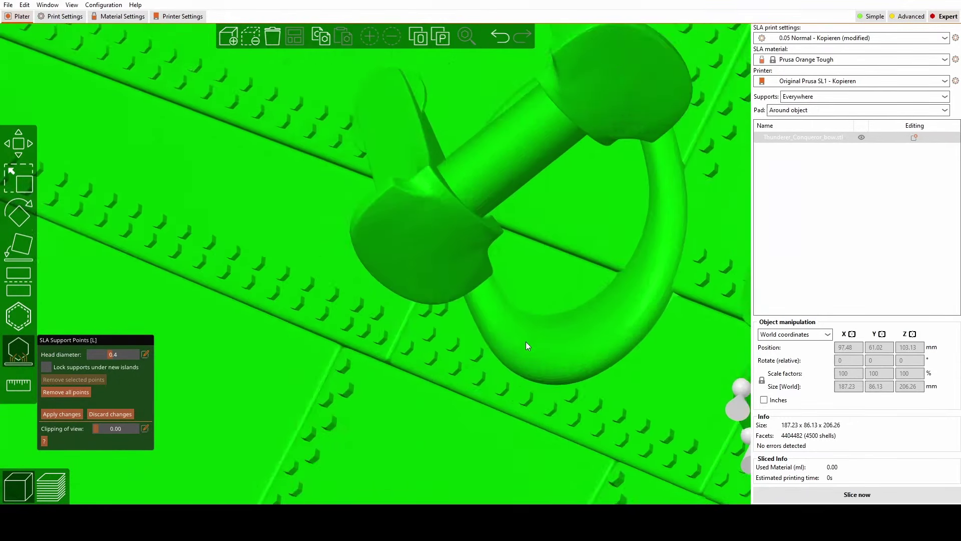
pyautogui.click(489, 311)
pyautogui.click(448, 319)
pyautogui.click(393, 296)
pyautogui.click(350, 253)
# - Place six support points around the outer edge of the second anchor's upper fluke
pyautogui.scroll(-10, 356, 194)
pyautogui.moveTo(542, 220); pyautogui.dragTo(468, 291, button='right')
pyautogui.scroll(10, 467, 291)
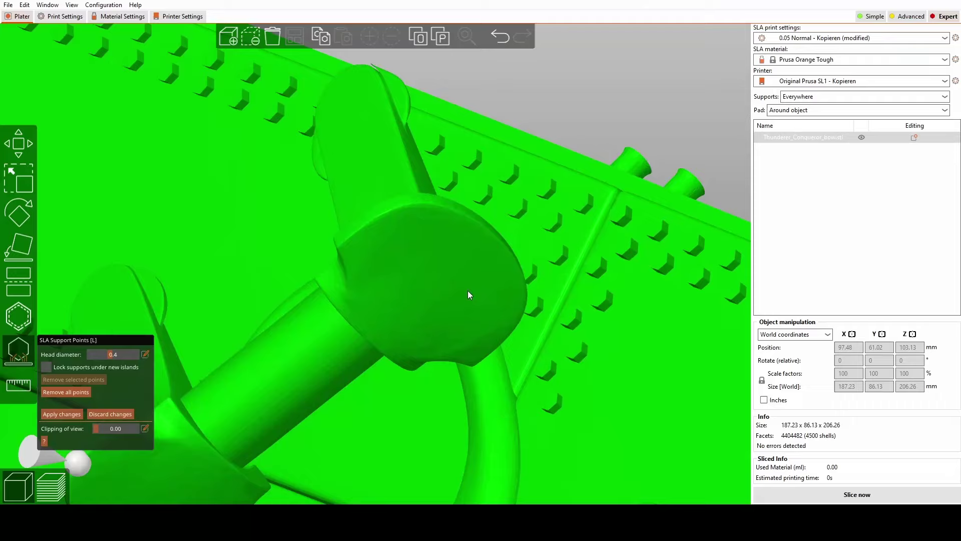
pyautogui.click(506, 356)
pyautogui.click(538, 319)
pyautogui.click(526, 258)
pyautogui.click(469, 213)
pyautogui.click(416, 197)
pyautogui.click(353, 228)
# - Place support points on the overhanging tips of the chocks at the front of the bow deck
pyautogui.scroll(-15, 549, 196)
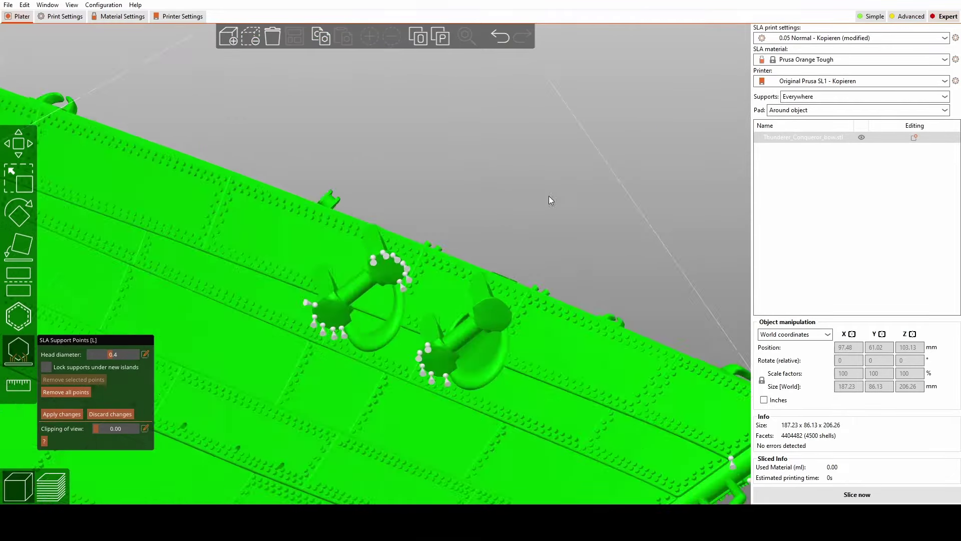
pyautogui.moveTo(642, 260); pyautogui.dragTo(527, 179, button='right')
pyautogui.moveTo(526, 178); pyautogui.dragTo(420, 113)
pyautogui.scroll(15, 561, 191)
pyautogui.moveTo(419, 113); pyautogui.dragTo(370, 218, button='right')
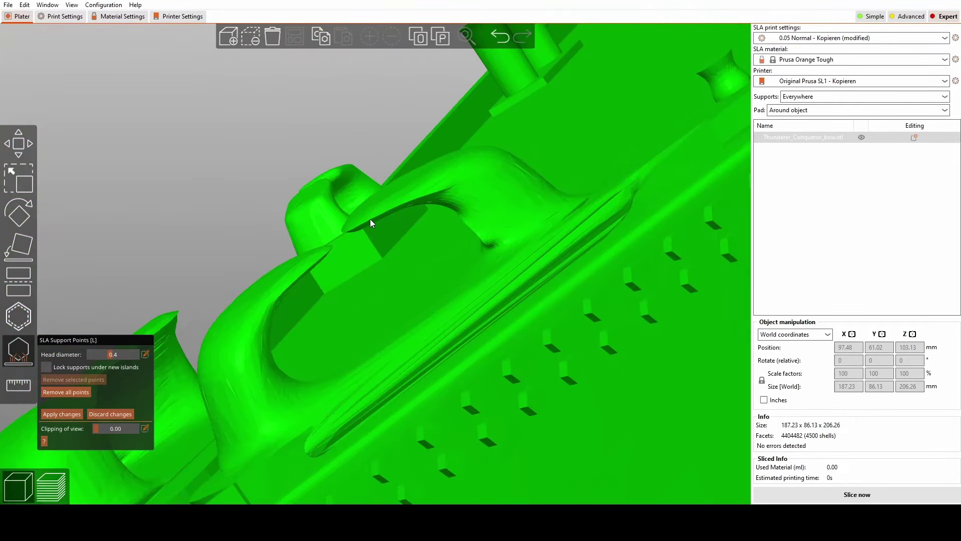
pyautogui.scroll(-5, 371, 219)
pyautogui.moveTo(370, 219); pyautogui.dragTo(266, 237)
pyautogui.scroll(-4, 267, 238)
pyautogui.moveTo(731, 380); pyautogui.dragTo(398, 206, button='right')
pyautogui.moveTo(558, 436); pyautogui.dragTo(517, 408, button='right')
pyautogui.moveTo(593, 478); pyautogui.dragTo(518, 345, button='right')
pyautogui.scroll(4, 519, 344)
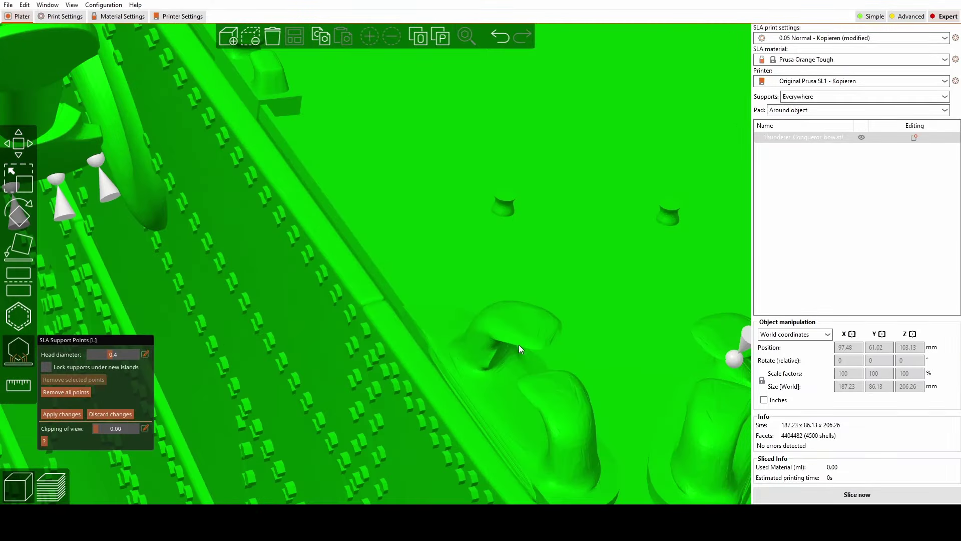
pyautogui.moveTo(248, 87); pyautogui.dragTo(416, 272, button='right')
pyautogui.scroll(4, 415, 272)
# - Place support points on the overhanging fairleads along one edge of the deck
pyautogui.scroll(-10, 434, 279)
pyautogui.moveTo(628, 250); pyautogui.dragTo(413, 258, button='right')
pyautogui.scroll(6, 414, 258)
pyautogui.moveTo(655, 241); pyautogui.dragTo(545, 241, button='right')
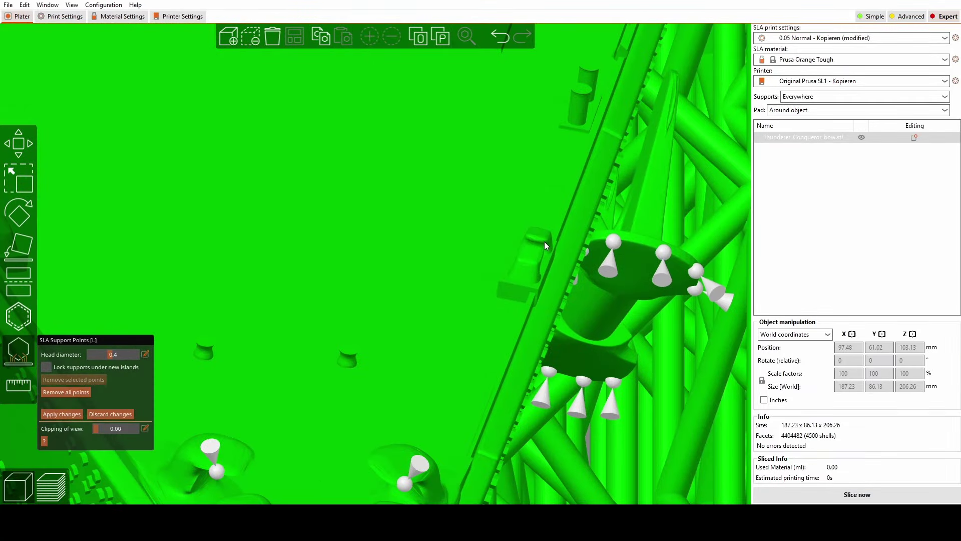
pyautogui.scroll(-6, 542, 241)
pyautogui.moveTo(591, 150); pyautogui.dragTo(521, 192, button='right')
pyautogui.scroll(13, 453, 412)
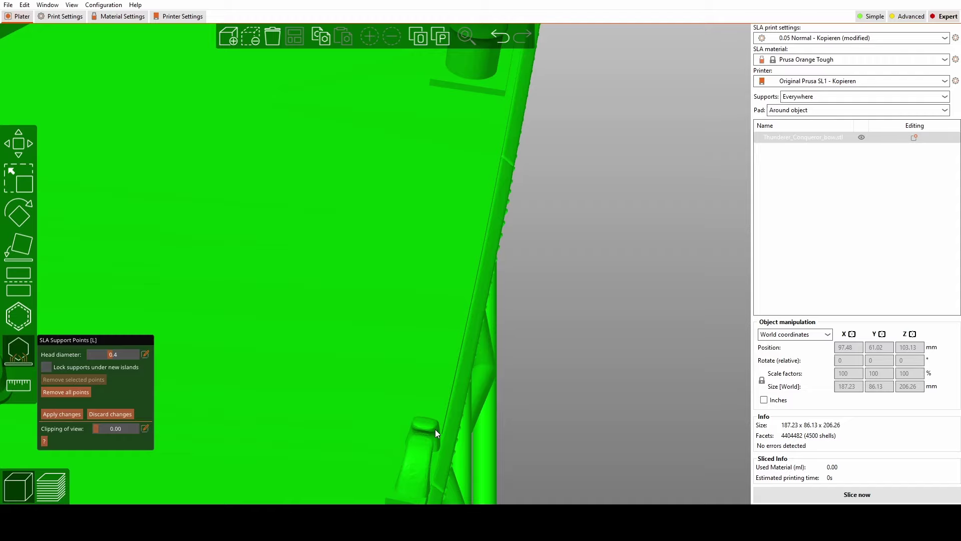
# - Place support points on the matching fairleads along the other deck edge and up to the turret opening
pyautogui.scroll(-9, 434, 428)
pyautogui.moveTo(150, 321); pyautogui.dragTo(420, 300, button='right')
pyautogui.scroll(13, 440, 314)
pyautogui.scroll(-4, 534, 365)
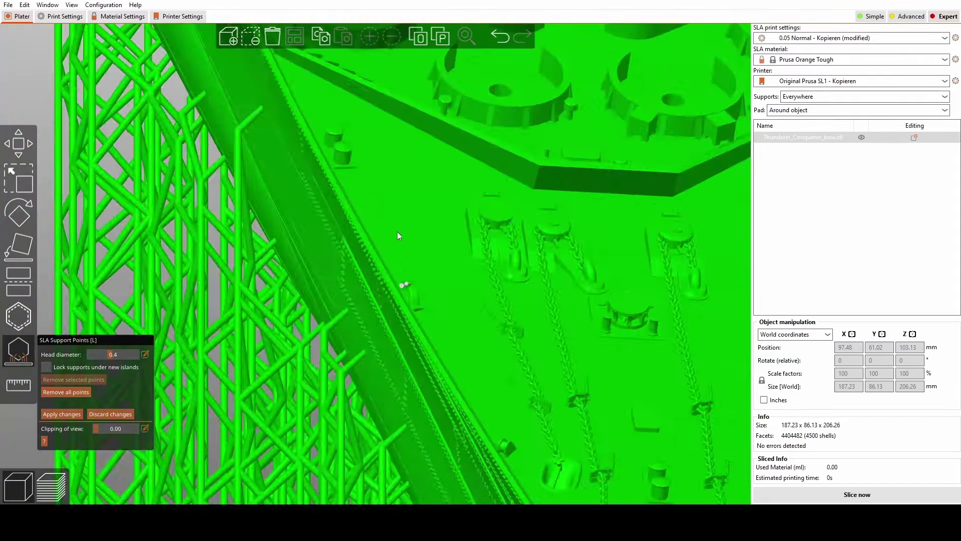
pyautogui.moveTo(397, 232); pyautogui.dragTo(447, 314)
pyautogui.scroll(5, 678, 377)
pyautogui.scroll(-7, 636, 398)
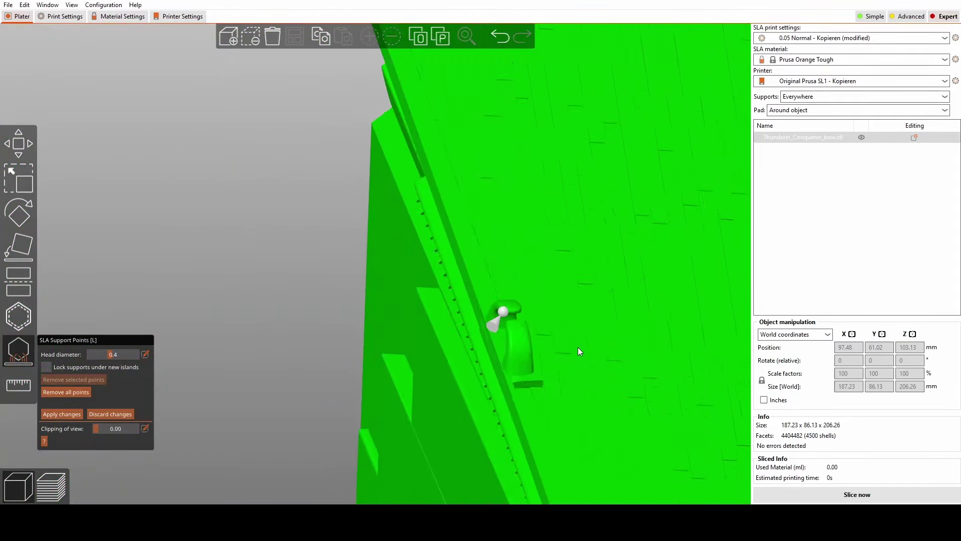
pyautogui.moveTo(577, 347); pyautogui.dragTo(545, 109)
pyautogui.scroll(12, 495, 266)
pyautogui.scroll(-4, 616, 212)
pyautogui.scroll(5, 636, 215)
pyautogui.scroll(-4, 636, 215)
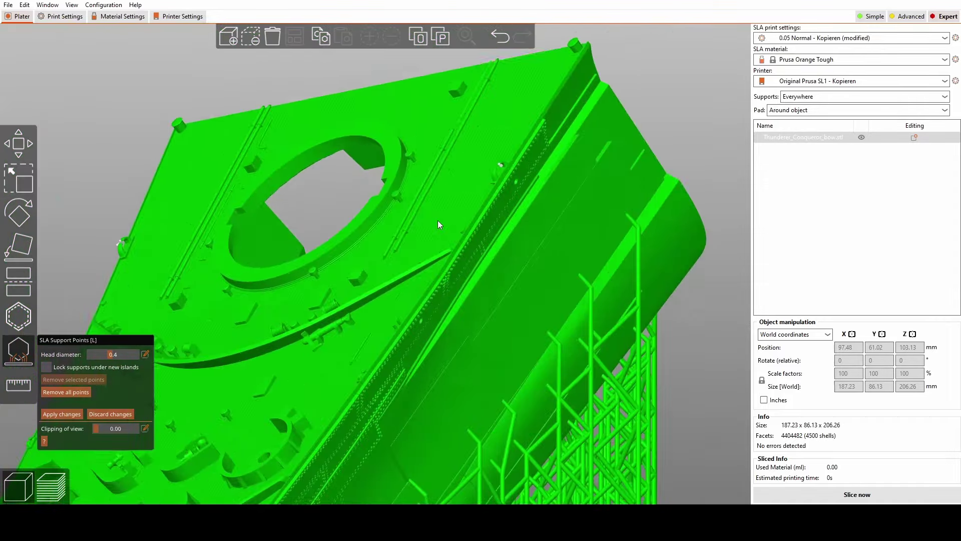
# - Place a row of support points along the lower edge of the curved breakwater below the turret opening
pyautogui.moveTo(437, 220); pyautogui.dragTo(419, 268)
pyautogui.scroll(5, 418, 268)
pyautogui.scroll(1, 419, 268)
pyautogui.click(451, 240)
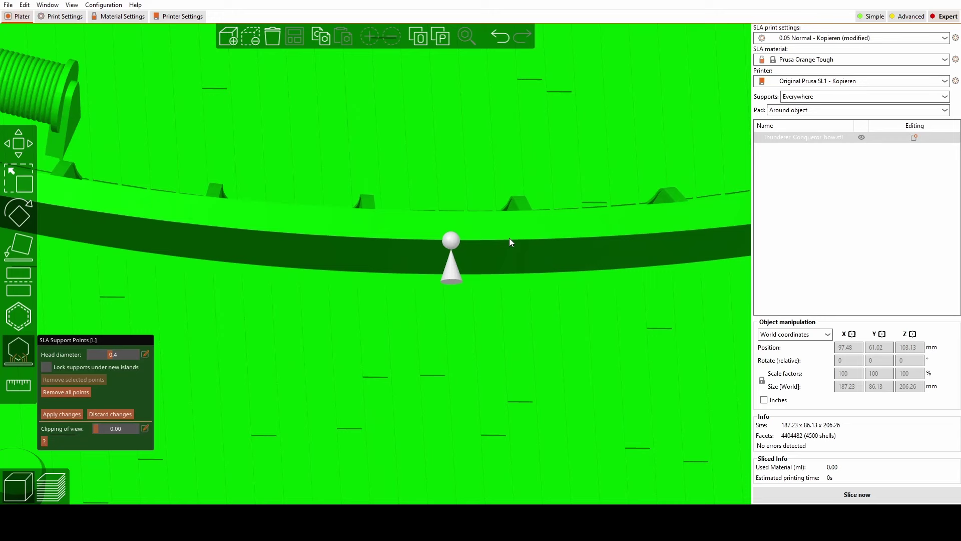
pyautogui.click(392, 239)
pyautogui.click(310, 235)
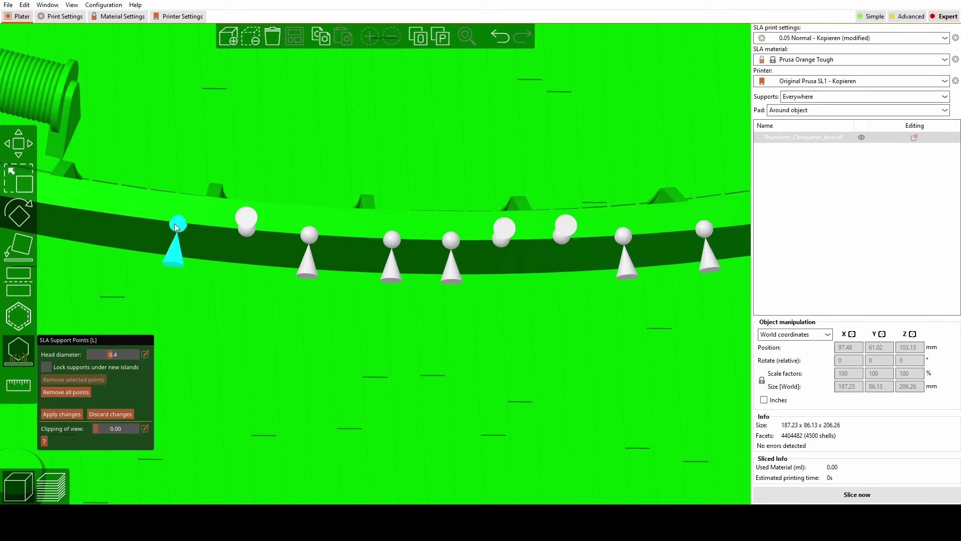
pyautogui.moveTo(572, 224); pyautogui.dragTo(372, 240, button='middle')
# - Place a row of support points along the straight front edge of the angular breakwater
pyautogui.scroll(-12, 572, 241)
pyautogui.moveTo(385, 451); pyautogui.dragTo(405, 298, button='middle')
pyautogui.scroll(10, 405, 299)
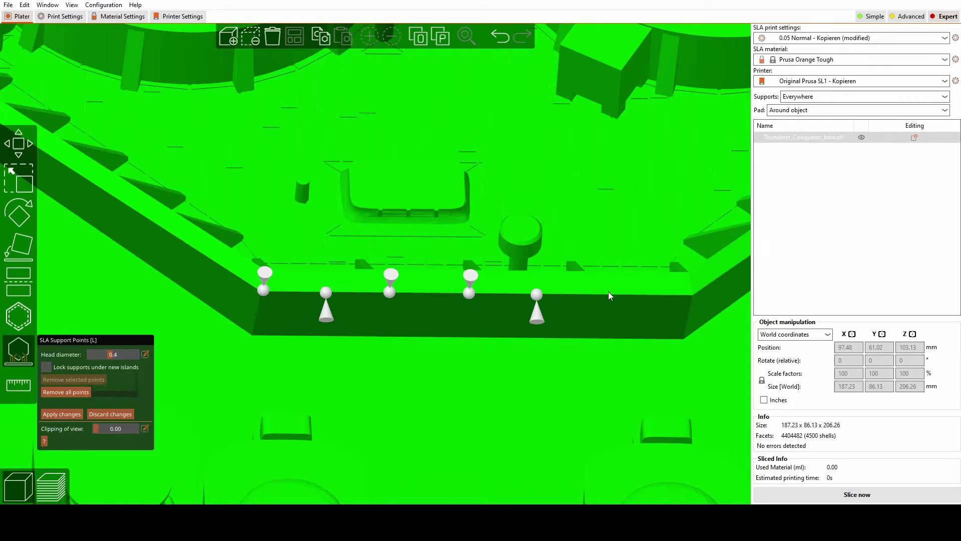
pyautogui.scroll(-15, 671, 293)
# - Examine the deck and both hull sides for overhanging details that still need support points
pyautogui.moveTo(665, 292); pyautogui.dragTo(570, 274)
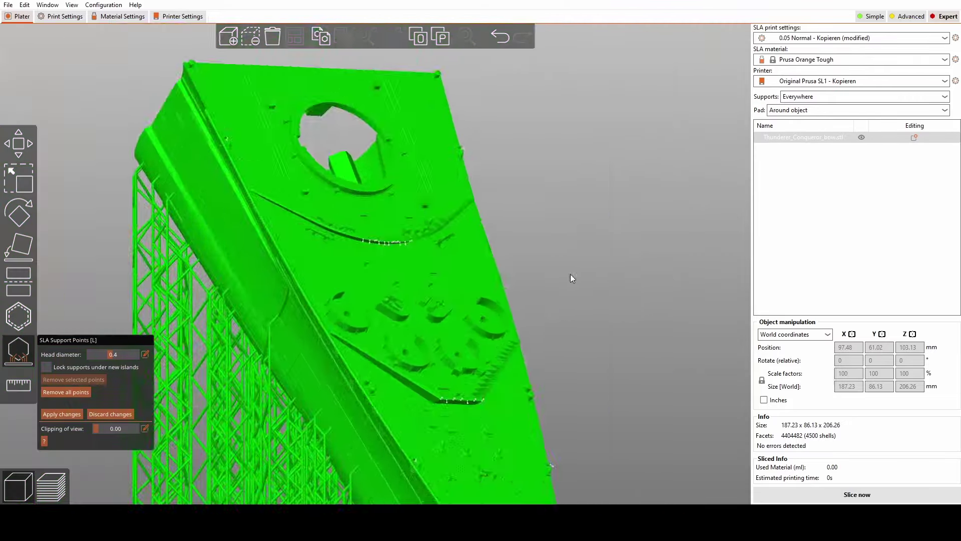
pyautogui.scroll(6, 569, 274)
pyautogui.moveTo(300, 55); pyautogui.dragTo(548, 257, button='middle')
pyautogui.scroll(7, 338, 137)
pyautogui.scroll(-16, 338, 137)
pyautogui.moveTo(719, 323); pyautogui.dragTo(614, 253, button='middle')
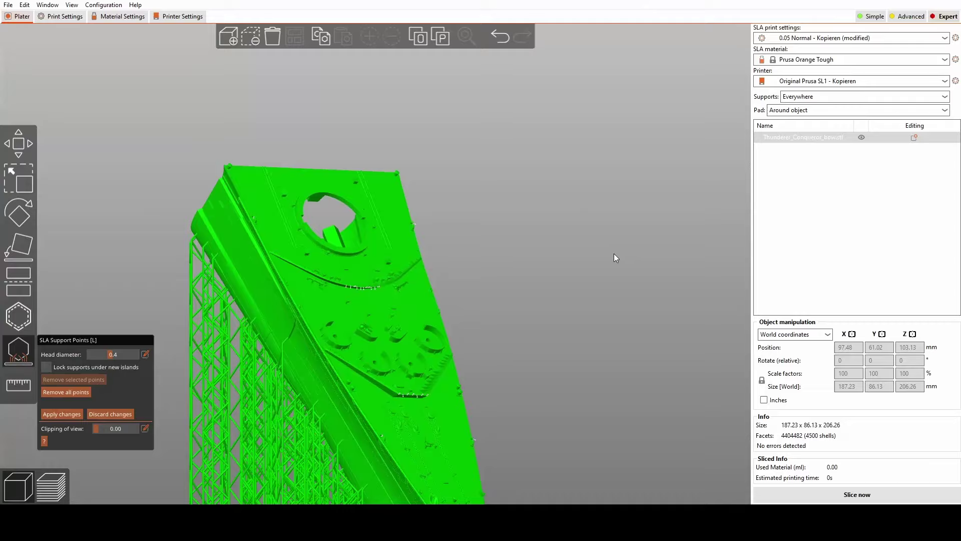
pyautogui.moveTo(612, 395); pyautogui.dragTo(605, 269, button='middle')
pyautogui.scroll(5, 606, 269)
pyautogui.moveTo(606, 269); pyautogui.dragTo(718, 242)
pyautogui.scroll(-7, 718, 242)
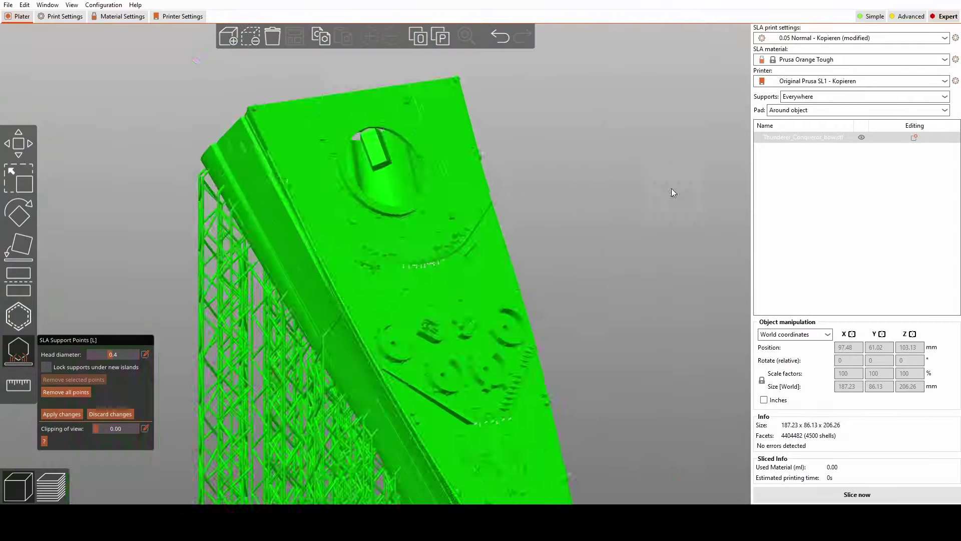
pyautogui.moveTo(672, 188); pyautogui.dragTo(256, 154)
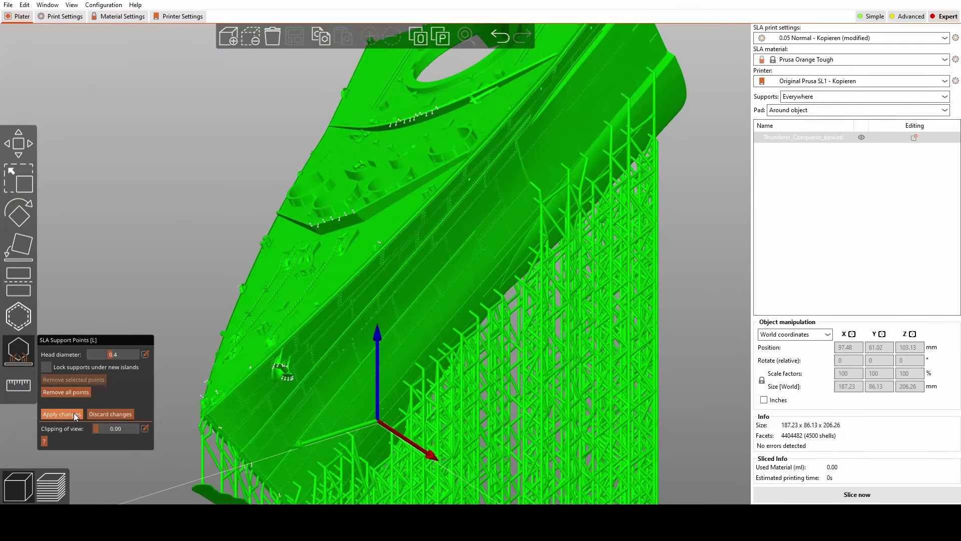
# - Apply the support points and export the plate as STL including supports, overwriting Thunderer_Conqueror_bow.stl on the Desktop
pyautogui.click(74, 413)
pyautogui.scroll(-8, 282, 144)
pyautogui.moveTo(282, 144); pyautogui.dragTo(340, 186)
pyautogui.click(7, 6)
pyautogui.moveTo(26, 144)
pyautogui.click(251, 134)
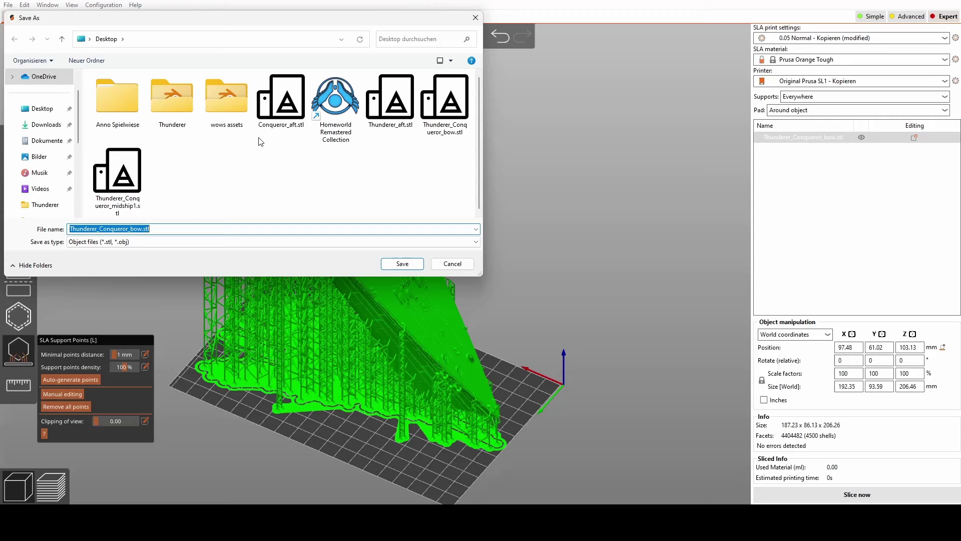
pyautogui.click(403, 264)
pyautogui.click(515, 252)
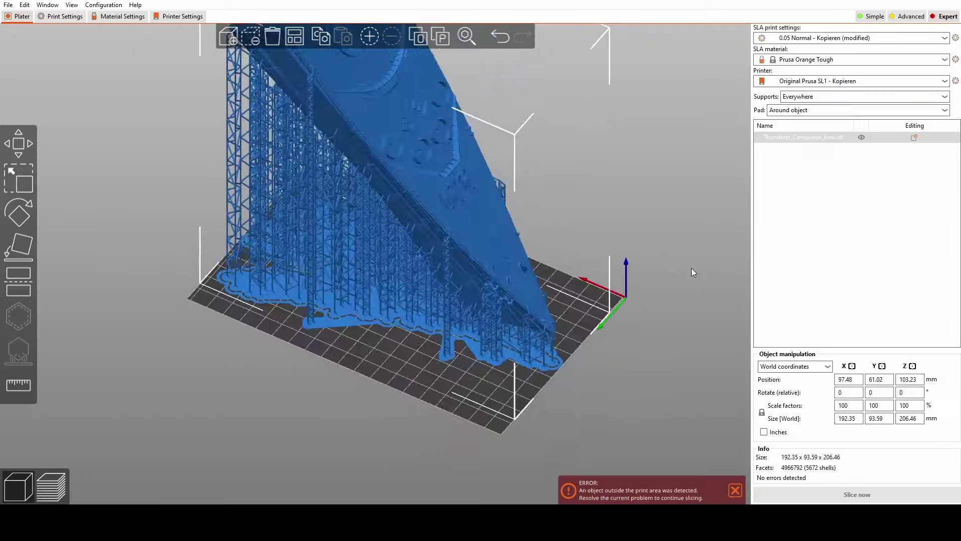
# - Inspect the pad's bow end at the build plate edge and shift the model to about X 95.38, Y 61.14 mm
pyautogui.moveTo(692, 268); pyautogui.dragTo(478, 246)
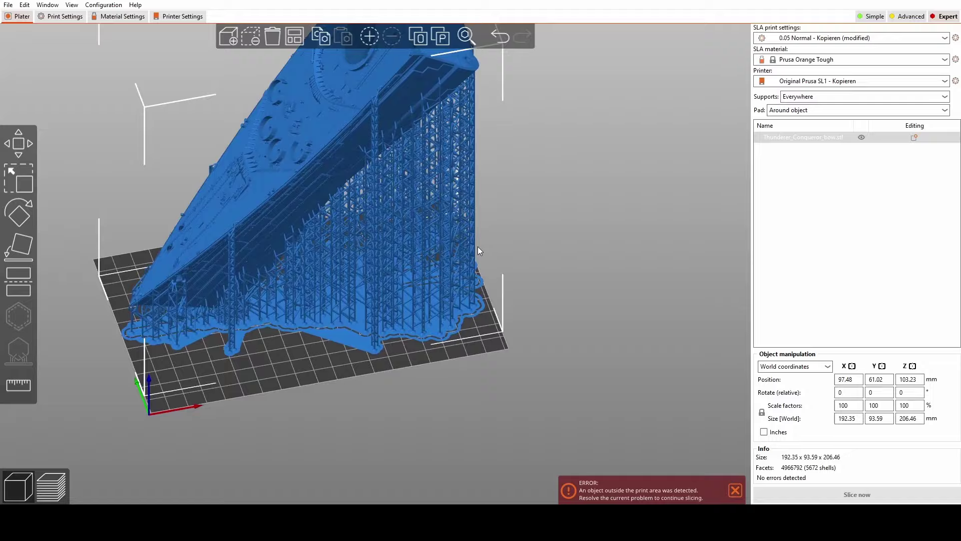
pyautogui.scroll(5, 655, 341)
pyautogui.moveTo(661, 342); pyautogui.dragTo(645, 305)
pyautogui.moveTo(365, 393); pyautogui.dragTo(611, 370, button='right')
pyautogui.moveTo(326, 336); pyautogui.dragTo(413, 352, button='right')
pyautogui.scroll(6, 413, 352)
pyautogui.moveTo(221, 351); pyautogui.dragTo(513, 334, button='right')
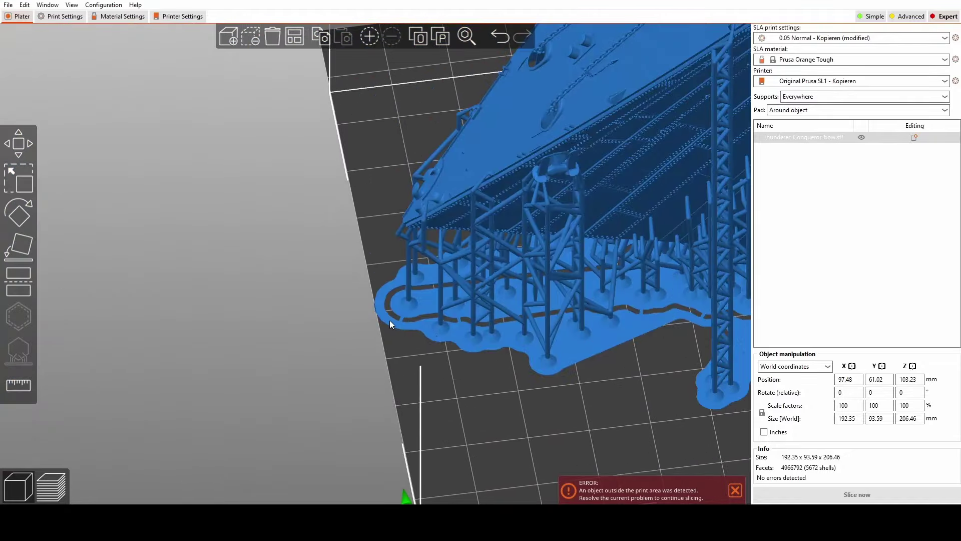
pyautogui.moveTo(389, 320); pyautogui.dragTo(377, 320)
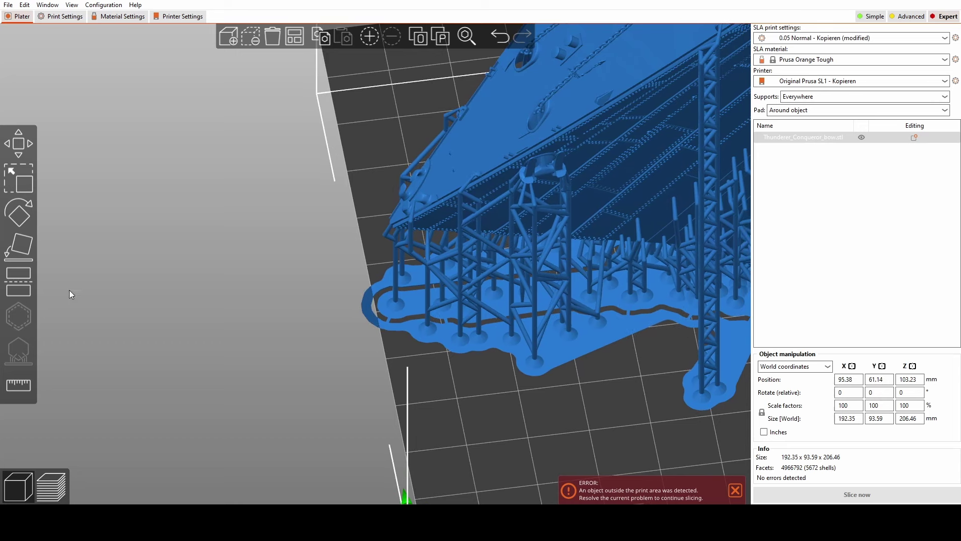
# - Set up a vertical planar cut leaving a 2.62 mm slice at the pad's bow end, and exclude Object A from the result
pyautogui.click(26, 285)
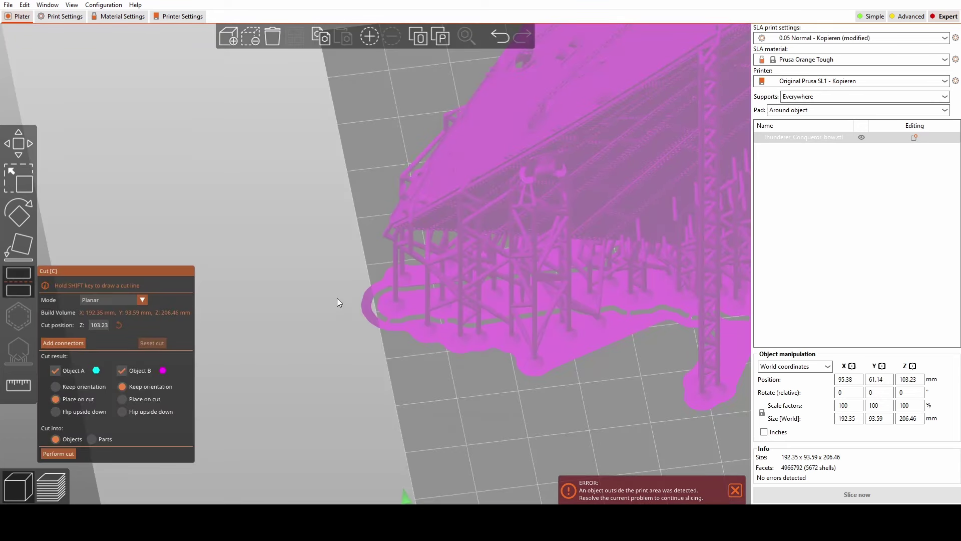
pyautogui.scroll(-15, 237, 351)
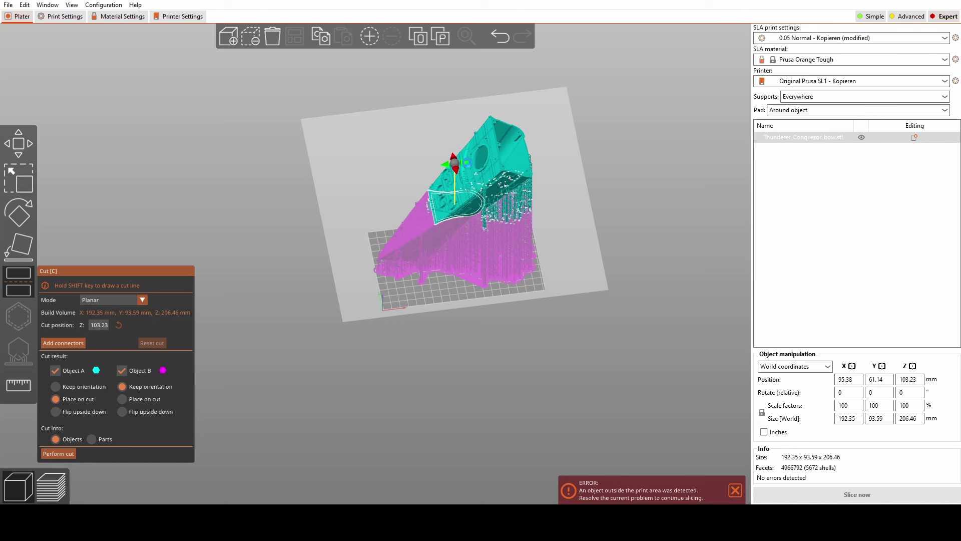
pyautogui.moveTo(445, 164); pyautogui.dragTo(431, 205)
pyautogui.scroll(10, 401, 222)
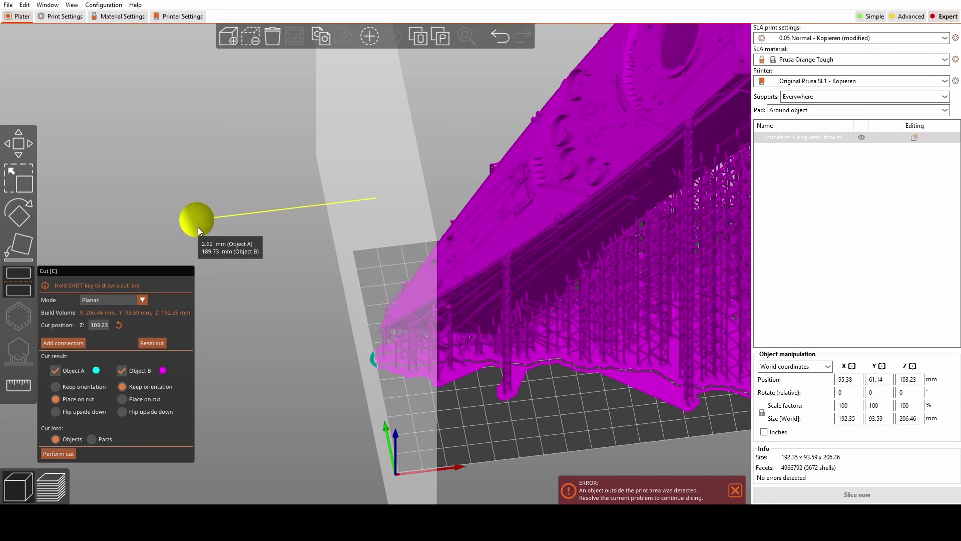
pyautogui.click(55, 371)
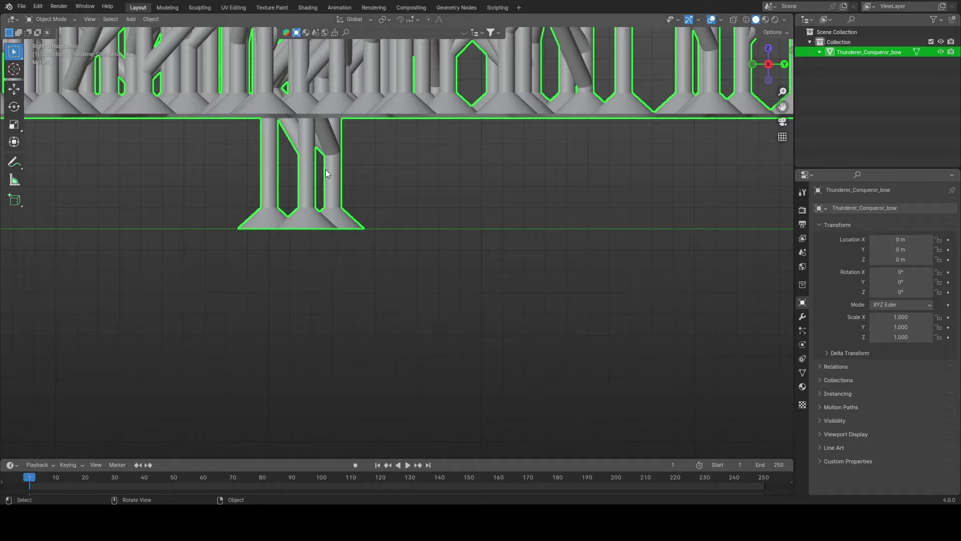
# - In Blender, enter mesh editing on the bow model and select the linked braces by their lower ends below the pad
pyautogui.press('Tab')
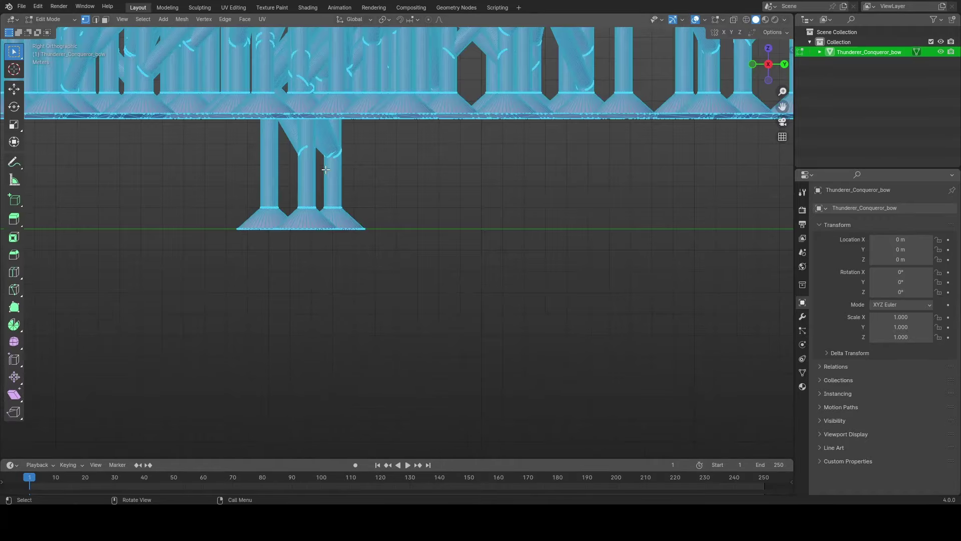
pyautogui.hotkey('alt', 'a')
pyautogui.hotkey('alt', 'z')
pyautogui.keyDown('shift'); pyautogui.moveTo(350, 173); pyautogui.dragTo(413, 251, button='middle'); pyautogui.keyUp('shift')
pyautogui.scroll(11, 413, 250)
pyautogui.moveTo(596, 193); pyautogui.dragTo(58, 292)
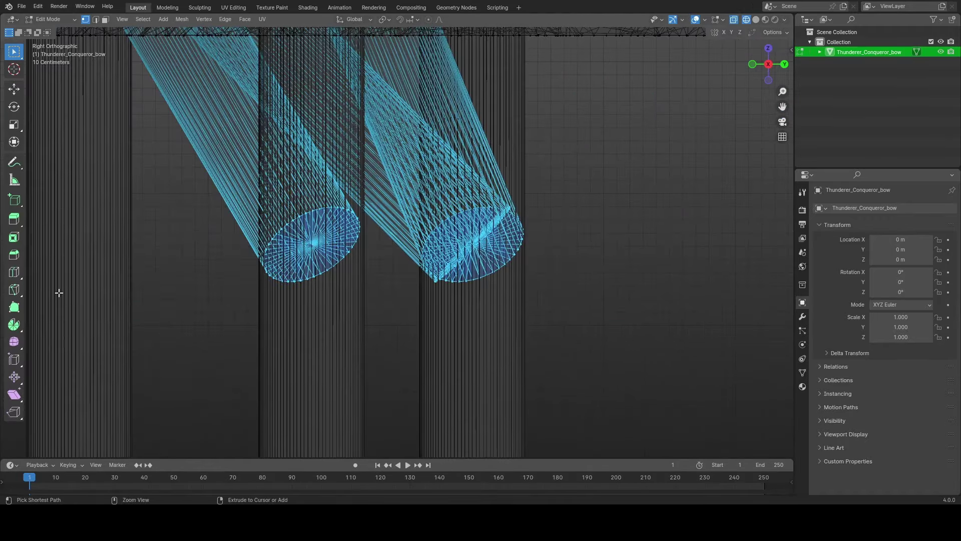
pyautogui.hotkey('ctrl', 'l')
# - Examine from the front where the selected braces pass through the pad, in both solid and see-through shading
pyautogui.scroll(-12, 470, 260)
pyautogui.scroll(6, 492, 237)
pyautogui.scroll(-5, 492, 237)
pyautogui.press('KP_1')
pyautogui.scroll(9, 517, 261)
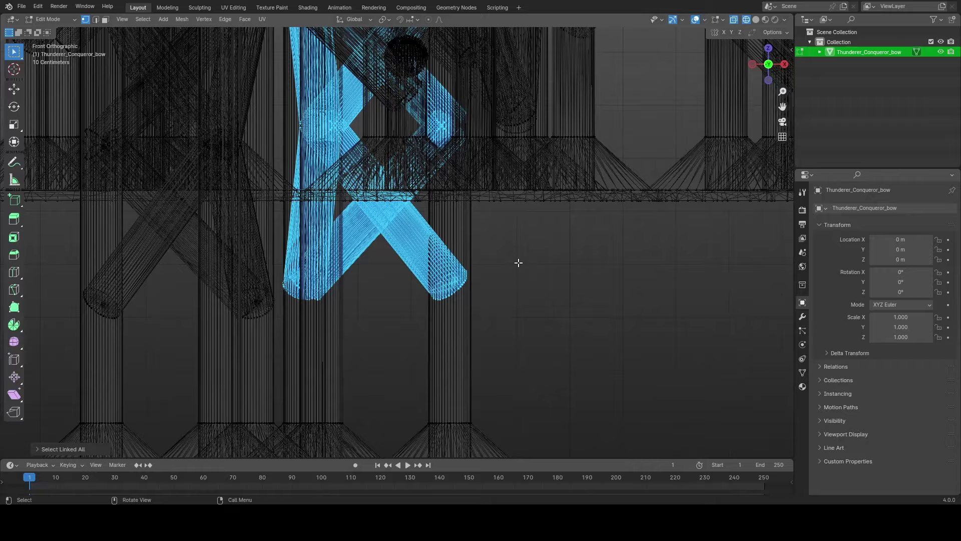
pyautogui.hotkey('shift', 'z')
pyautogui.keyDown('shift'); pyautogui.moveTo(423, 219); pyautogui.dragTo(531, 331, button='middle'); pyautogui.keyUp('shift')
pyautogui.scroll(2, 439, 144)
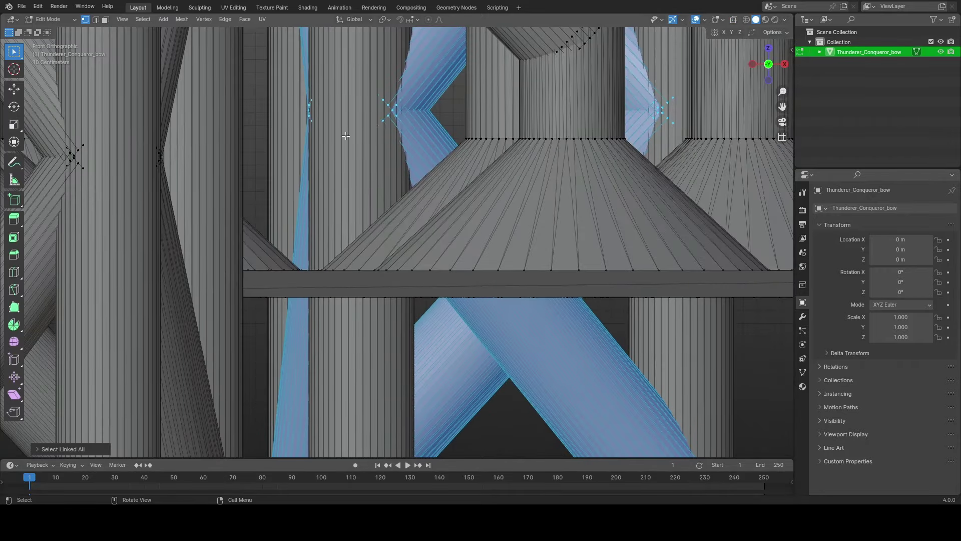
pyautogui.press('3')
pyautogui.hotkey('alt', 'z')
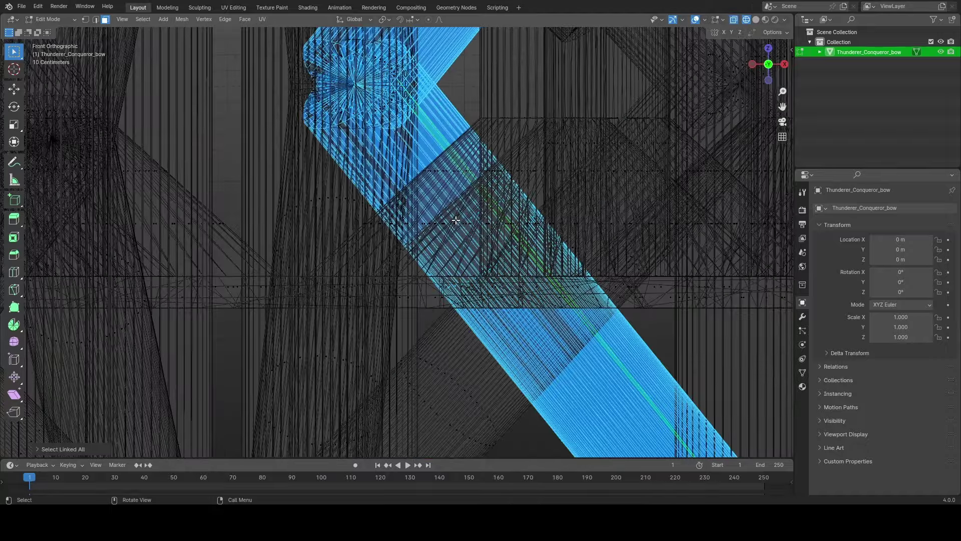
pyautogui.scroll(2, 381, 91)
pyautogui.scroll(-8, 476, 253)
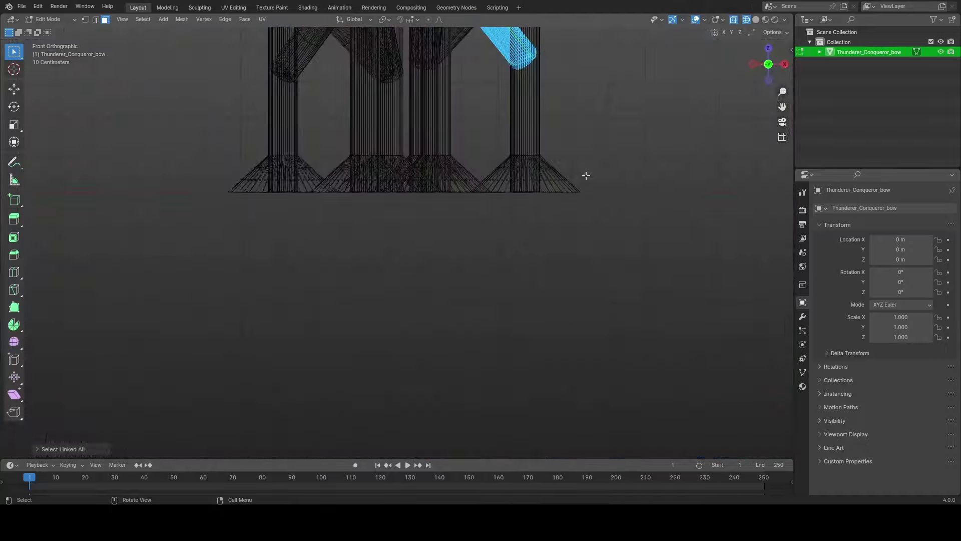
# - Select the braces reaching below the pad with their linked geometry and complete a move of about 1.33 m up along Z
pyautogui.press('1')
pyautogui.scroll(-2, 589, 117)
pyautogui.moveTo(552, 100); pyautogui.dragTo(240, 161)
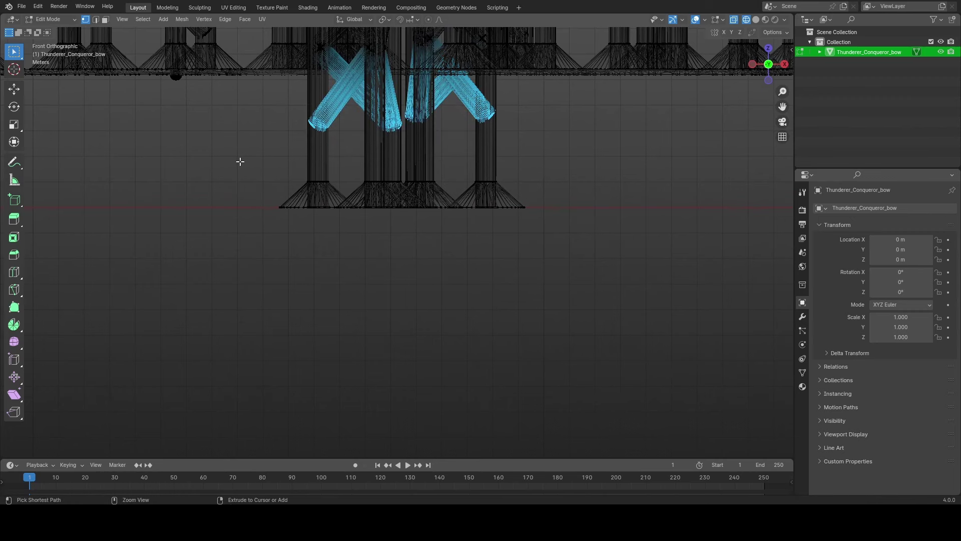
pyautogui.hotkey('ctrl', 'l')
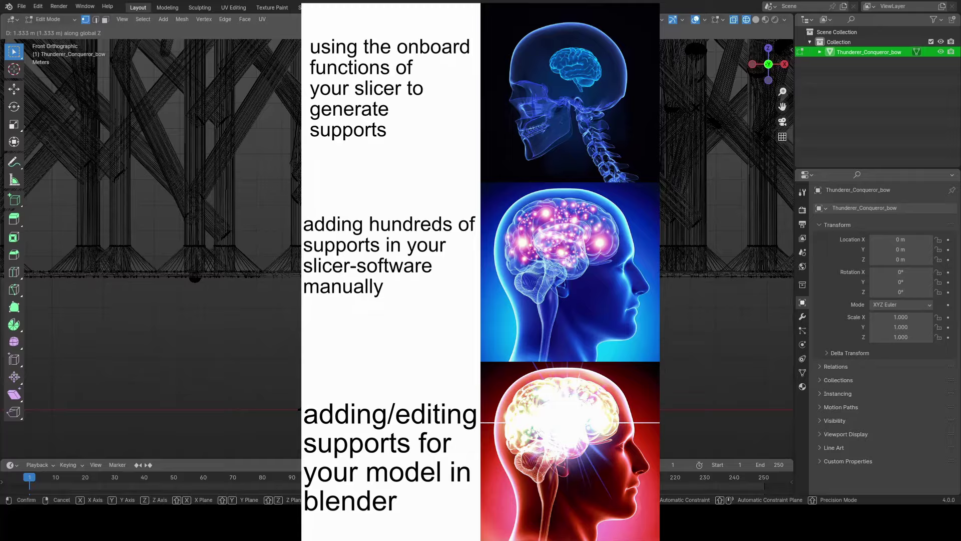
pyautogui.click(351, 291)
# - Select the lower ends of the diagonal braces under the pad and raise them about 1.19 m along Z, clear of the pad
pyautogui.scroll(8, 350, 291)
pyautogui.moveTo(350, 258); pyautogui.dragTo(9, 382)
pyautogui.scroll(-1, 150, 300)
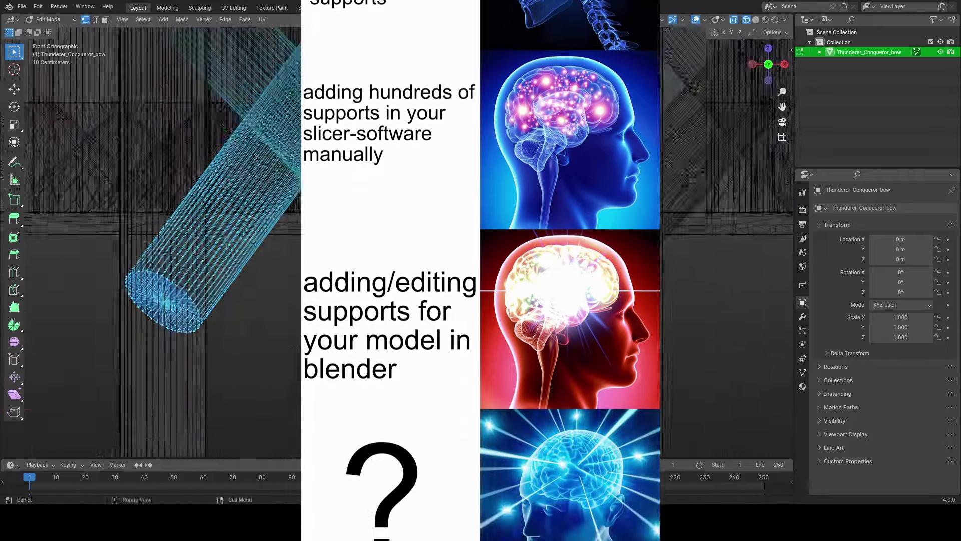
pyautogui.keyDown('shift'); pyautogui.moveTo(201, 250); pyautogui.dragTo(151, 210, button='middle'); pyautogui.keyUp('shift')
pyautogui.moveTo(165, 276); pyautogui.dragTo(225, 275, button='middle')
pyautogui.scroll(4, 200, 300)
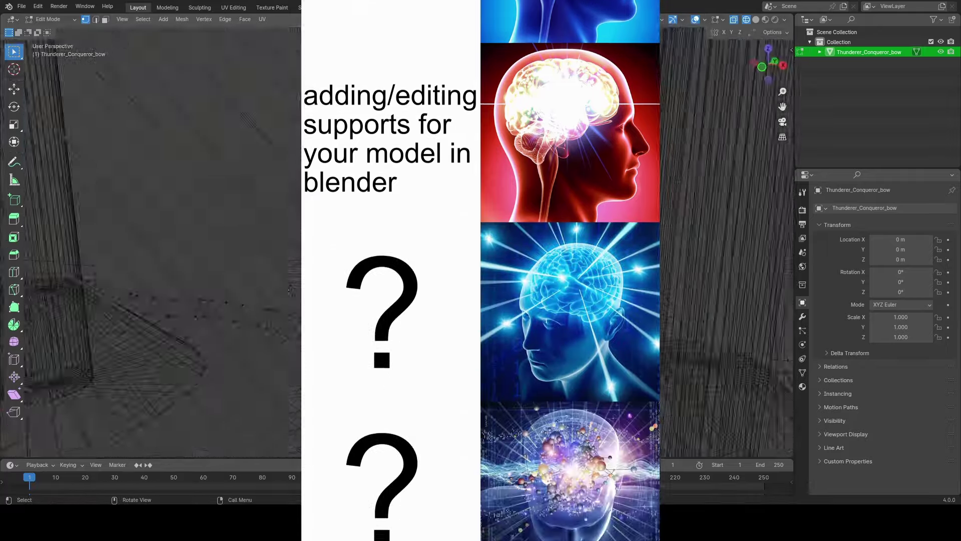
pyautogui.keyDown('shift'); pyautogui.moveTo(150, 320); pyautogui.dragTo(195, 325, button='middle'); pyautogui.keyUp('shift')
pyautogui.moveTo(321, 213); pyautogui.dragTo(3, 408)
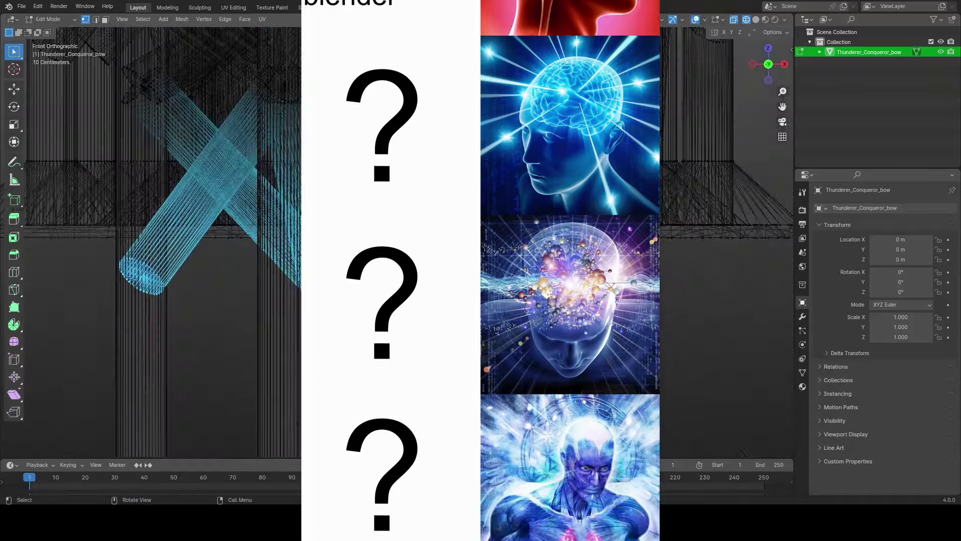
pyautogui.press('KP_1')
pyautogui.press('g')
pyautogui.press('z')
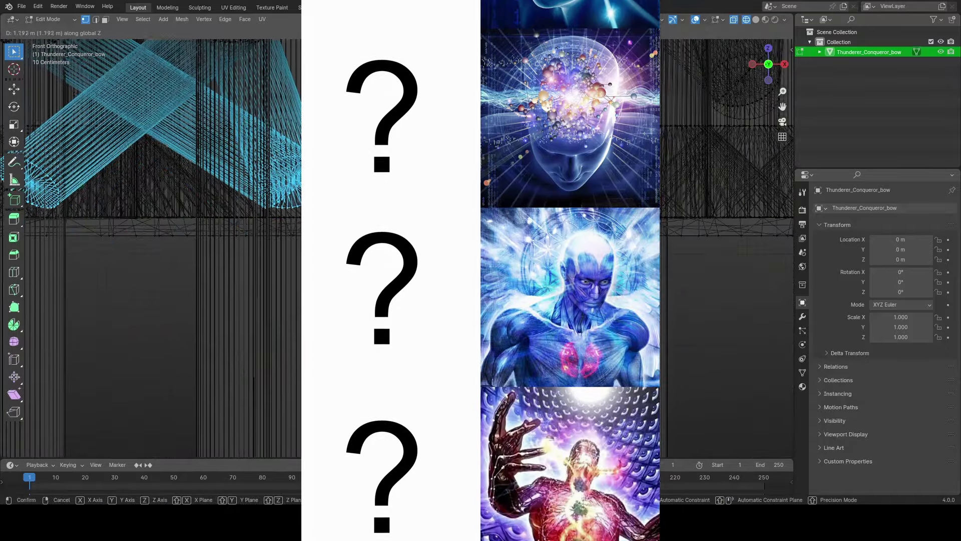
pyautogui.press('Return')
# - Select the support pillars whose bases stand below the pad and raise them along Z to around the pad's level
pyautogui.scroll(-8, 200, 210)
pyautogui.moveTo(663, 107); pyautogui.dragTo(2, 287)
pyautogui.keyDown('shift'); pyautogui.moveTo(296, 160); pyautogui.dragTo(291, 451, button='middle'); pyautogui.keyUp('shift')
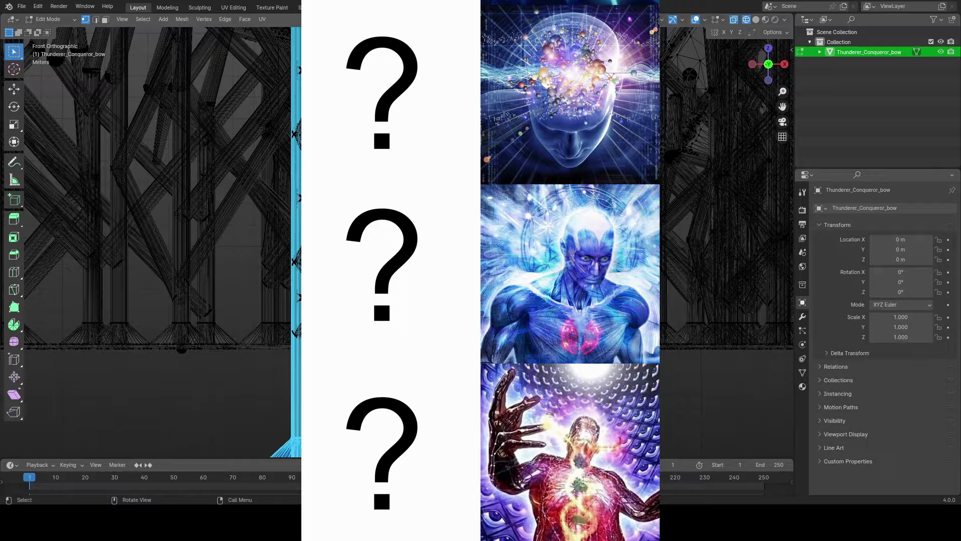
pyautogui.scroll(-3, 270, 369)
pyautogui.keyDown('shift'); pyautogui.moveTo(270, 369); pyautogui.dragTo(259, 328, button='middle'); pyautogui.keyUp('shift')
pyautogui.scroll(4, 259, 328)
pyautogui.press('g')
pyautogui.press('z')
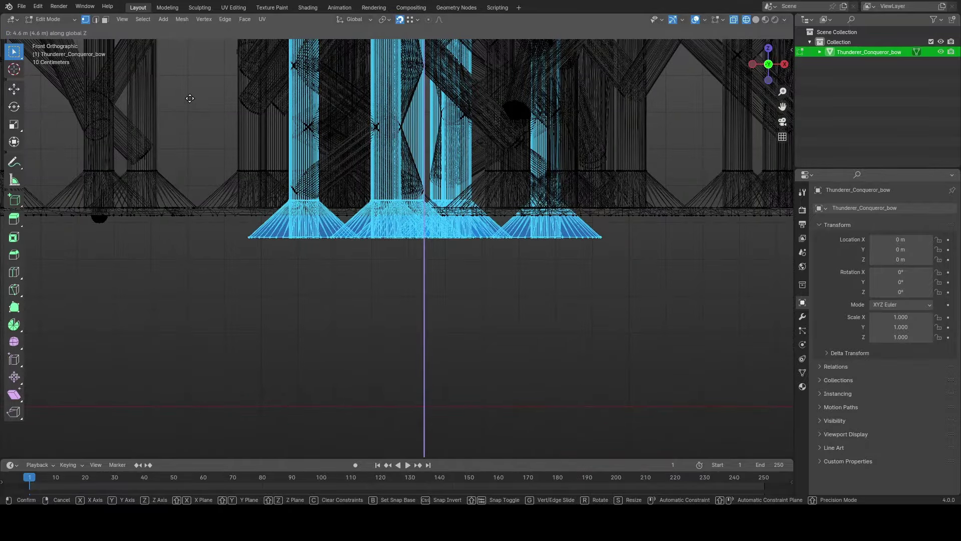
pyautogui.click(246, 257)
# - Snap the raised pillar bases along Z so they sit flush with the pad's underside
pyautogui.scroll(5, 413, 242)
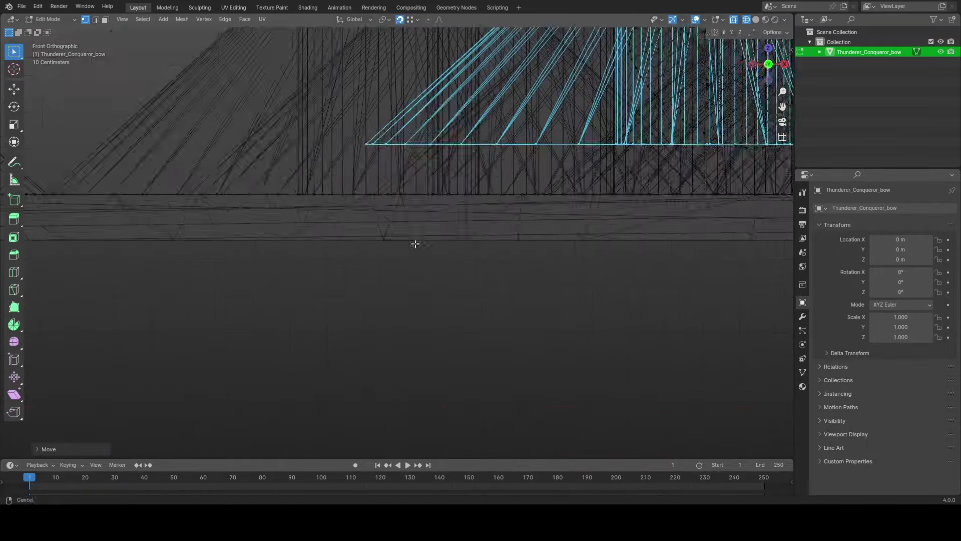
pyautogui.press('z')
pyautogui.click(403, 242)
pyautogui.scroll(-7, 403, 241)
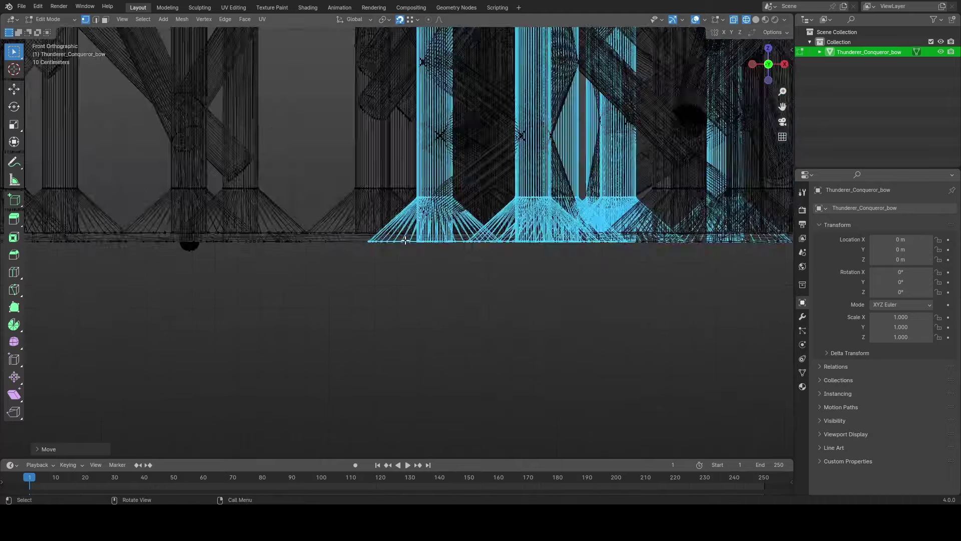
# - Flatten the support end protruding below the pad by scaling it to 0 along Z, and move it vertically to the pad's underside
pyautogui.scroll(15, 414, 262)
pyautogui.keyDown('shift'); pyautogui.moveTo(199, 247); pyautogui.dragTo(548, 250, button='middle'); pyautogui.keyUp('shift')
pyautogui.moveTo(570, 158); pyautogui.dragTo(61, 432)
pyautogui.press('s')
pyautogui.press('z')
pyautogui.press('0')
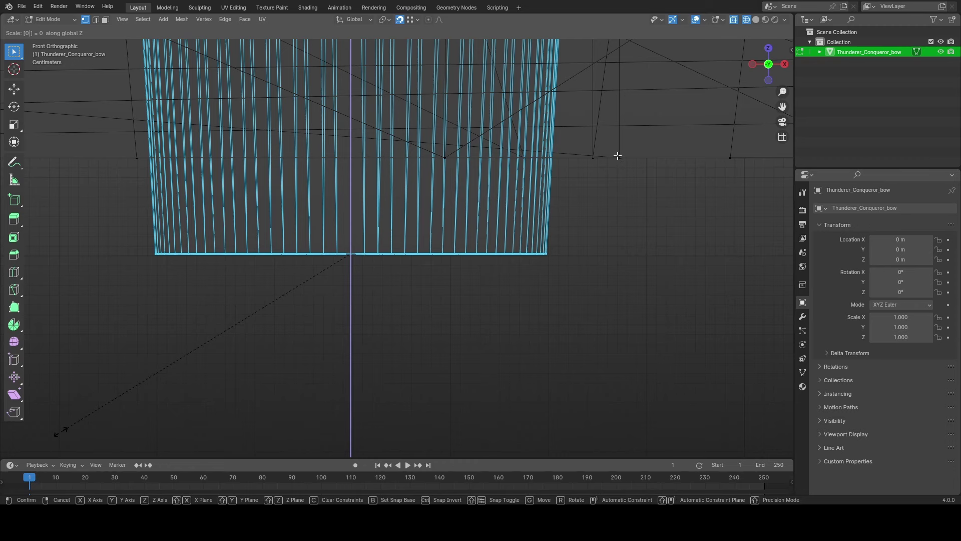
pyautogui.press('Return')
pyautogui.press('g')
pyautogui.press('z')
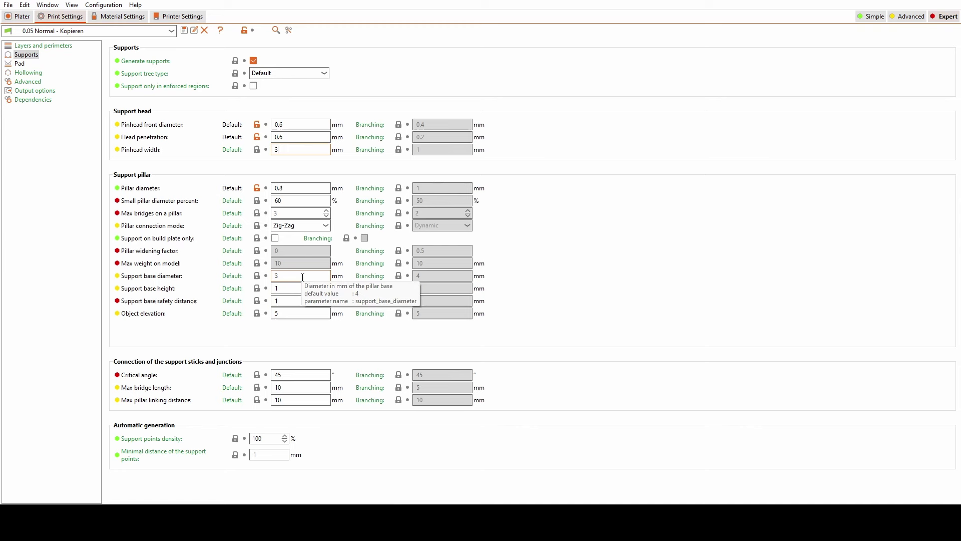
# - Review the support base height and pillar connection mode in PrusaSlicer's support print settings
pyautogui.click(314, 289)
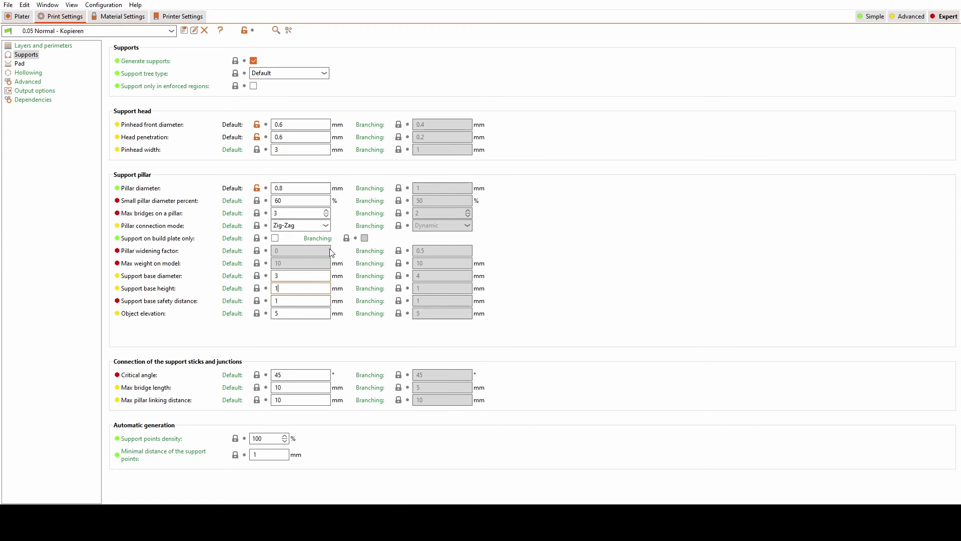
pyautogui.click(326, 226)
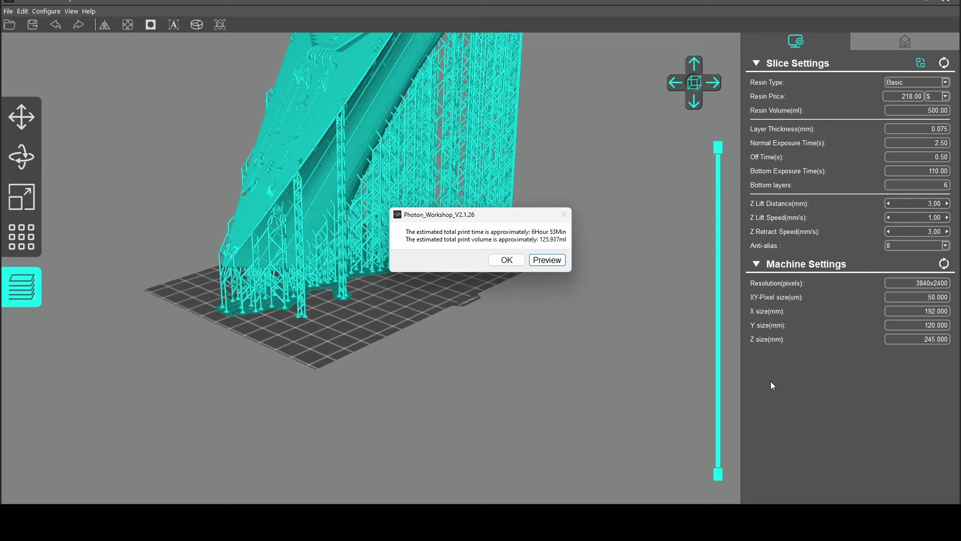
# - Open the slice preview in Photon Workshop and inspect the hull and support cross-sections at layers 971 and 1589
pyautogui.click(545, 260)
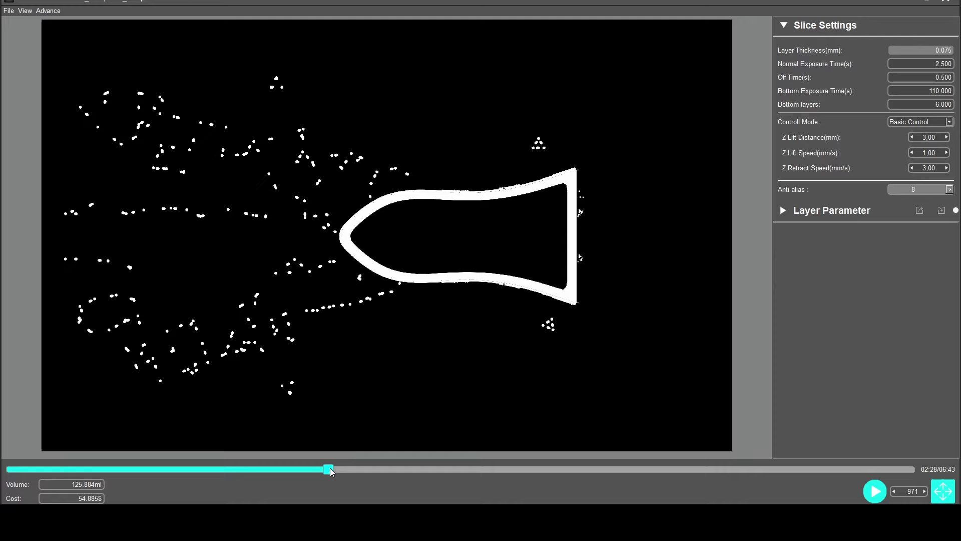
pyautogui.moveTo(333, 469)
pyautogui.mouseDown()
pyautogui.moveTo(368, 468)
pyautogui.moveTo(323, 464)
pyautogui.mouseUp()
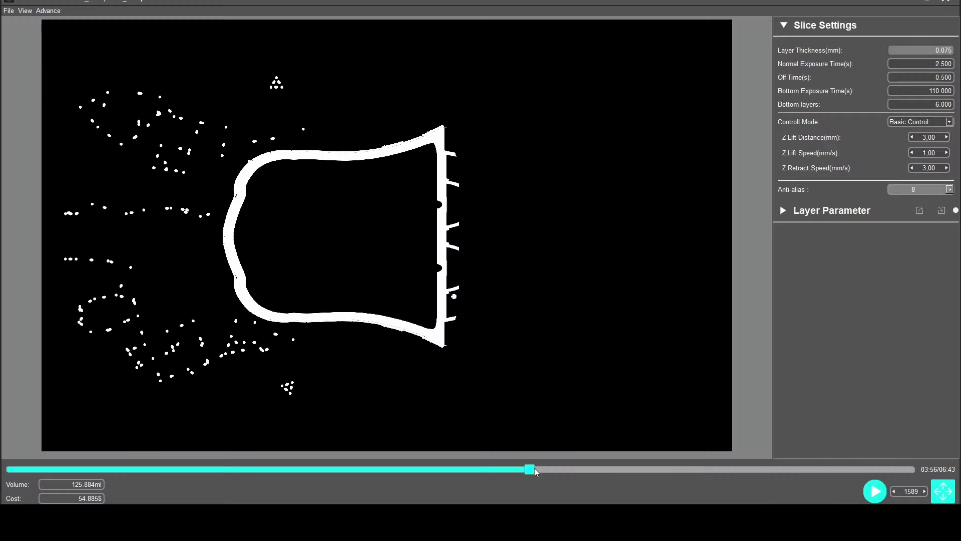
pyautogui.moveTo(528, 469)
pyautogui.mouseDown()
pyautogui.moveTo(512, 466)
pyautogui.moveTo(531, 465)
pyautogui.mouseUp()
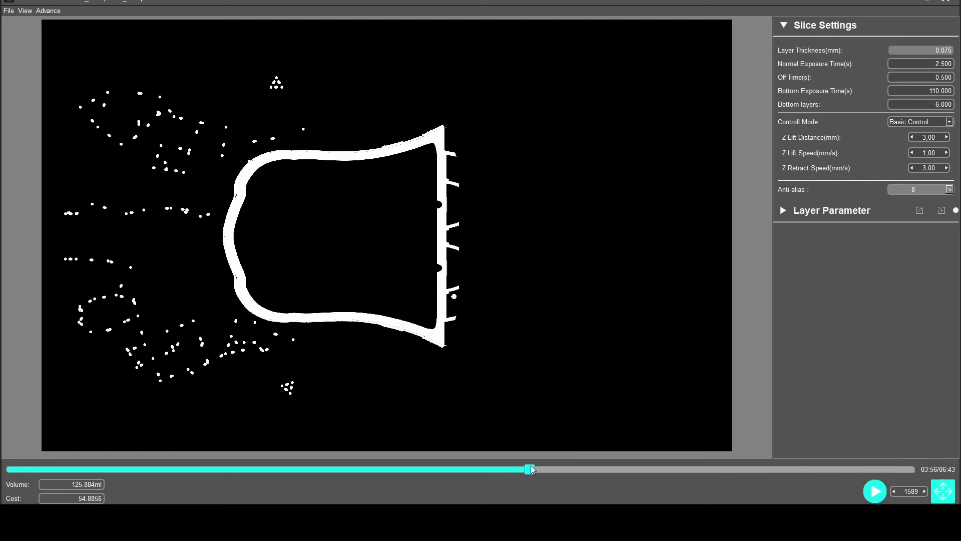